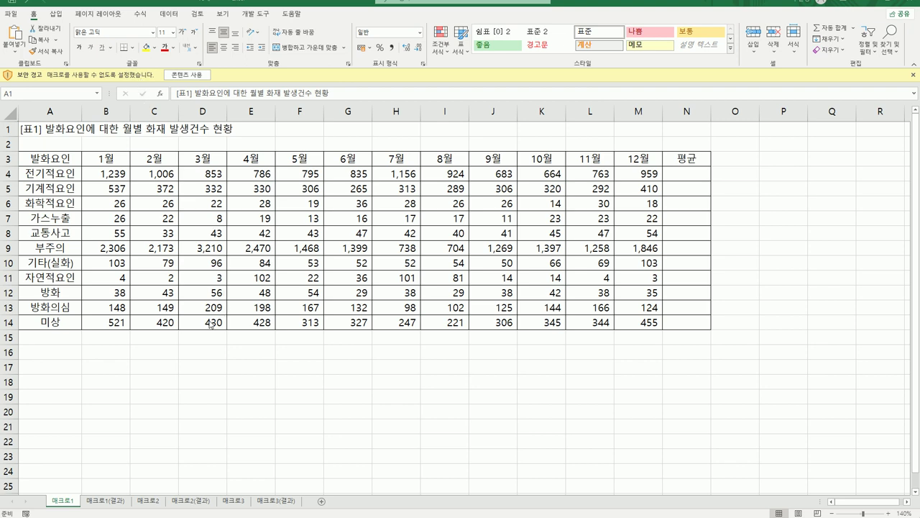
Step: Enable the blocked macro content for this workbook
left_click(197, 77)
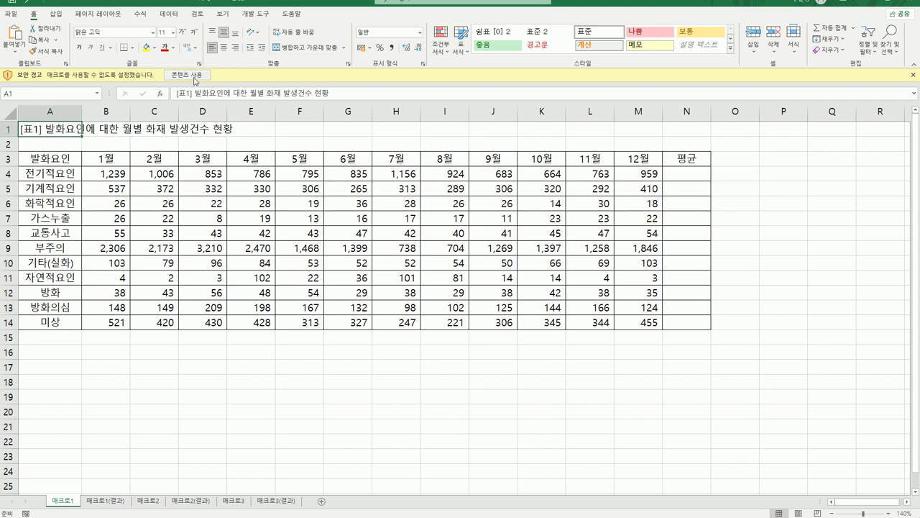
left_click(193, 76)
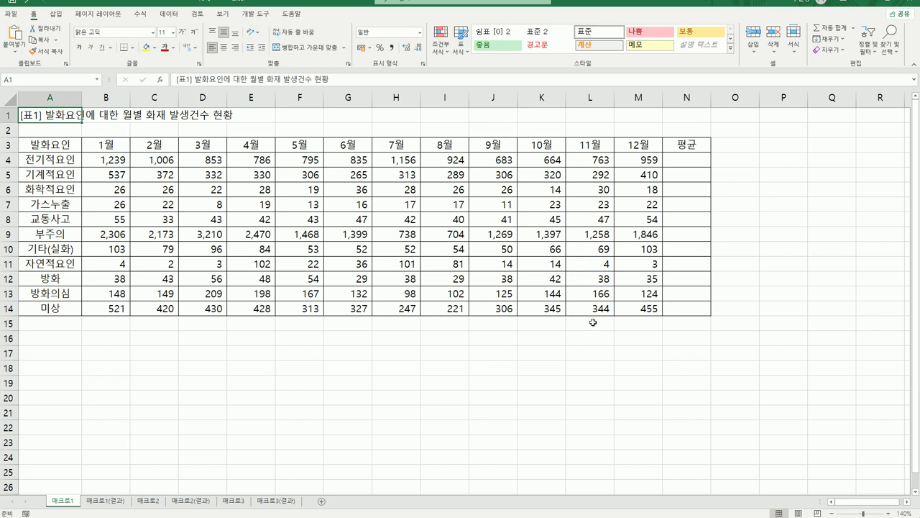
left_click(692, 162)
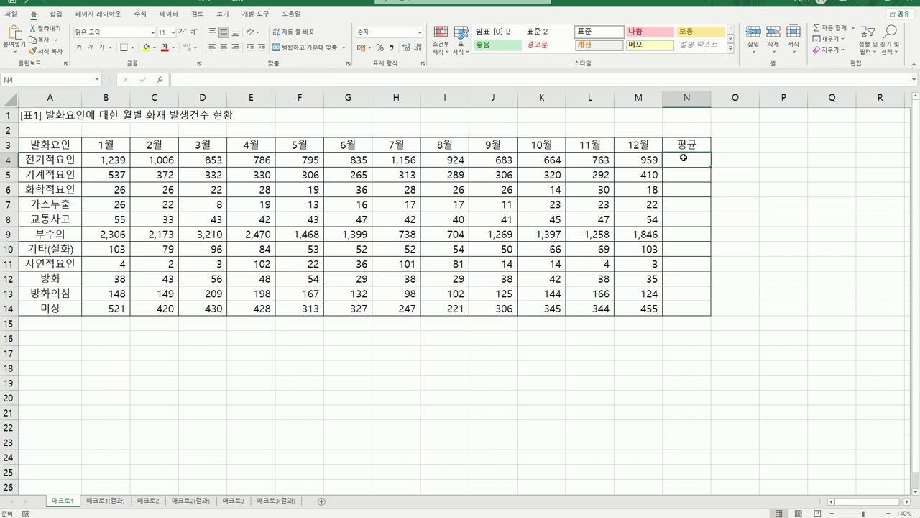
left_click_drag(683, 158, 687, 309)
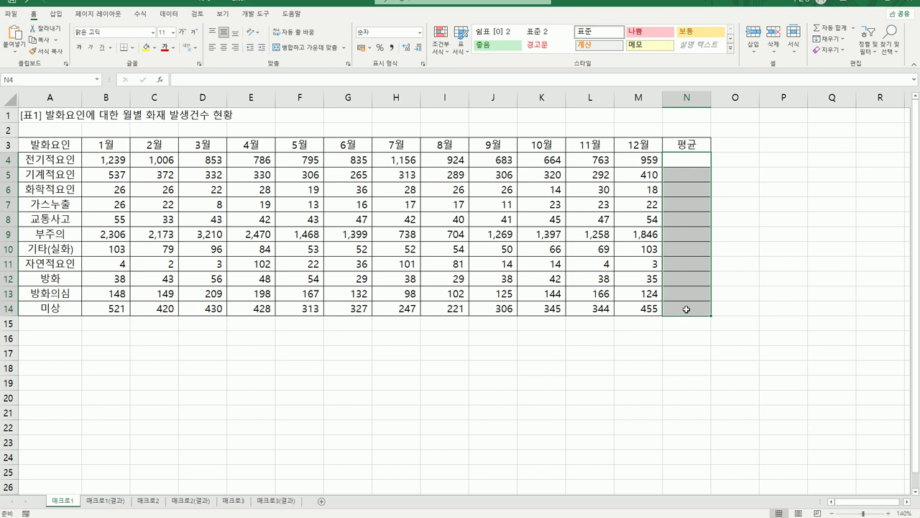
left_click(687, 309)
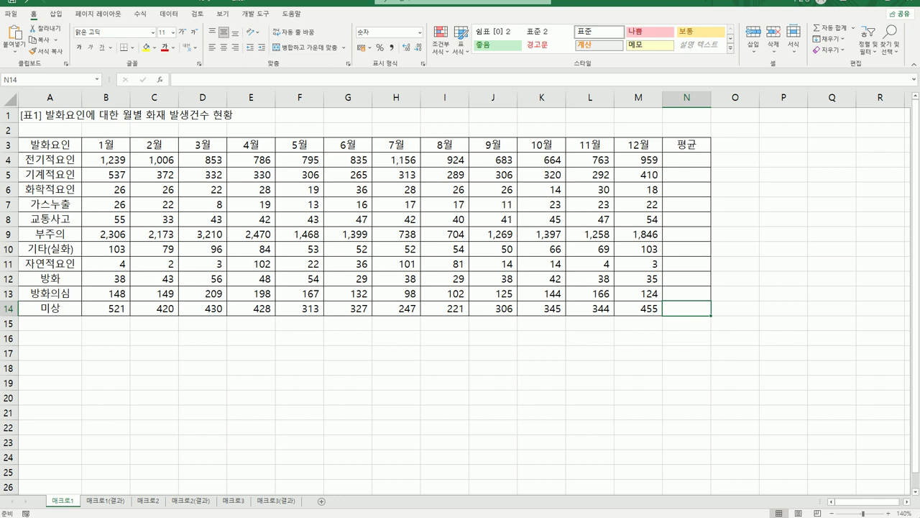
left_click(237, 367)
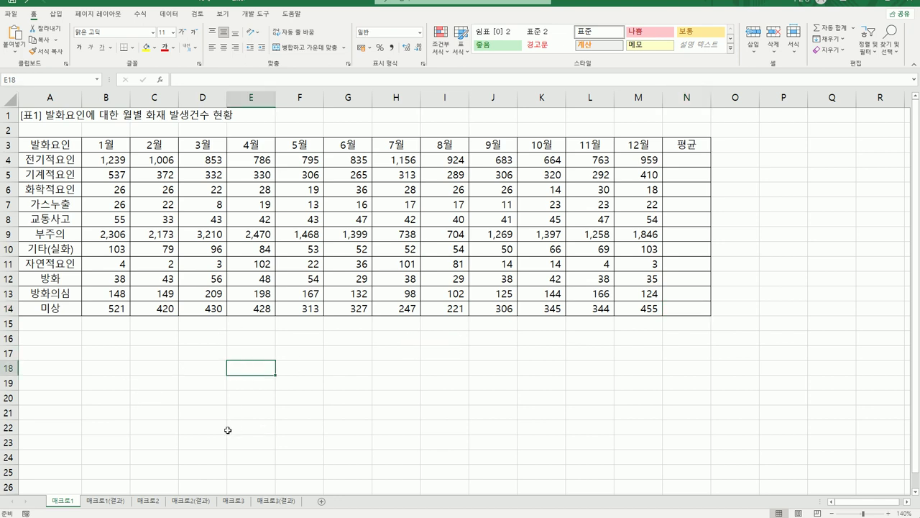
Step: Insert a form control button covering cells C18:D19 below the table
left_click(255, 14)
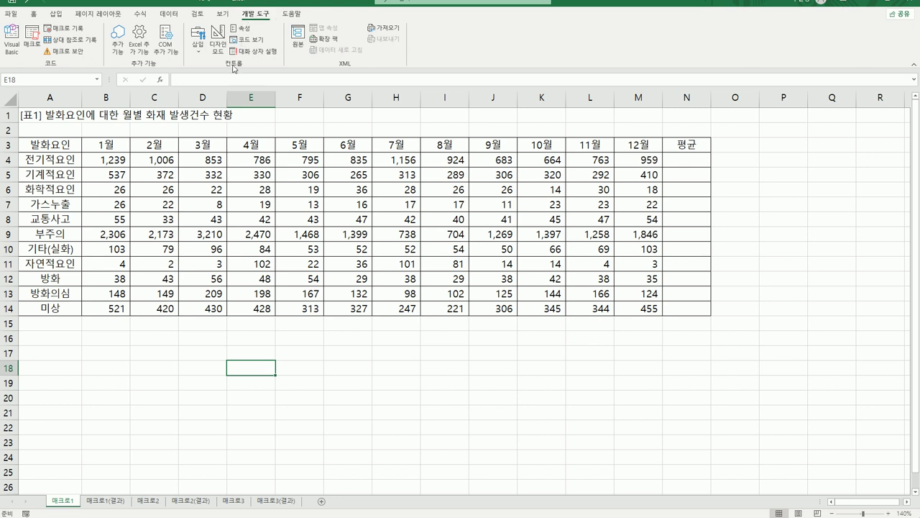
left_click(198, 43)
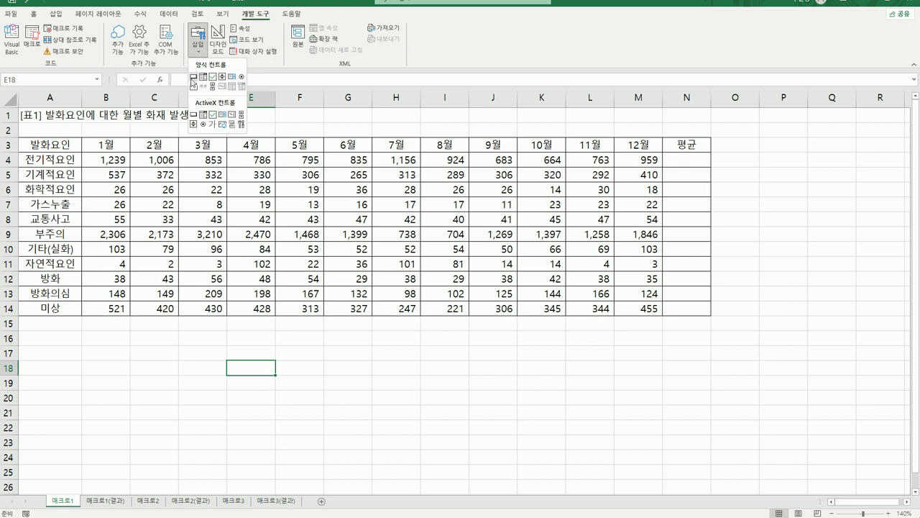
left_click(193, 77)
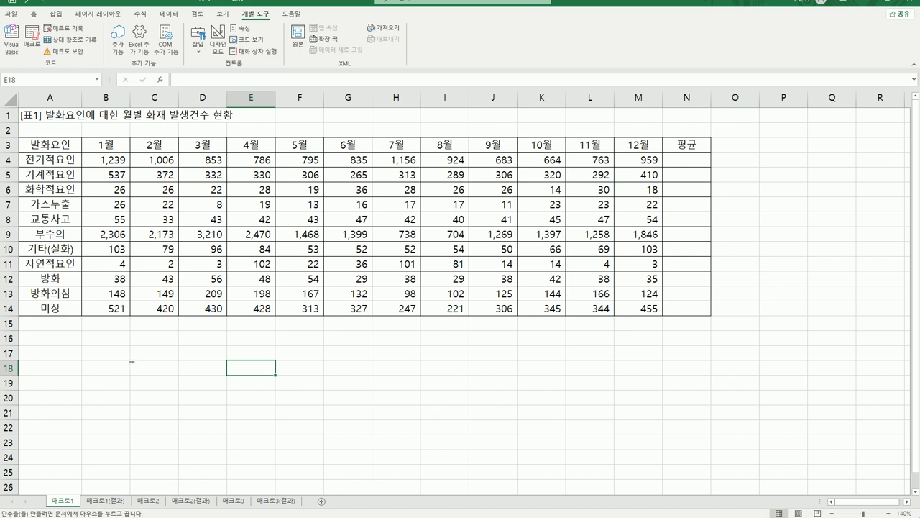
left_click_drag(130, 360, 218, 390)
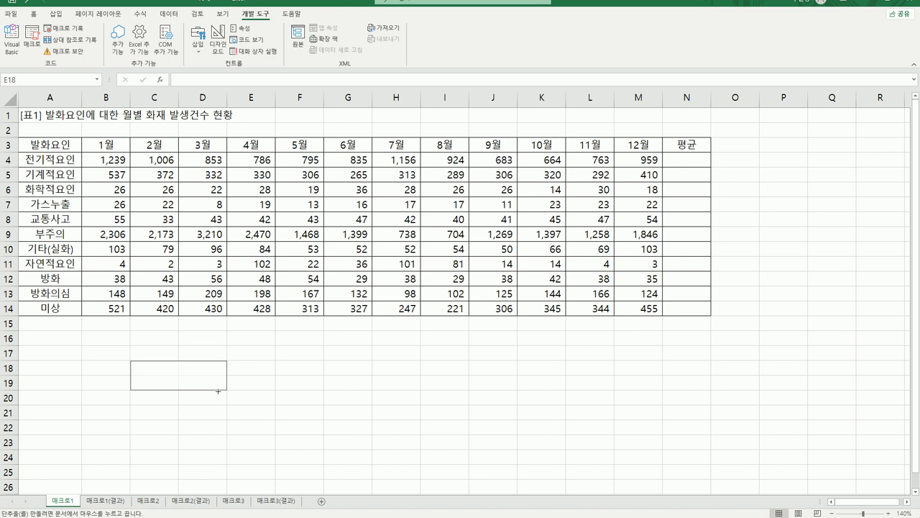
left_click_drag(218, 390, 218, 391)
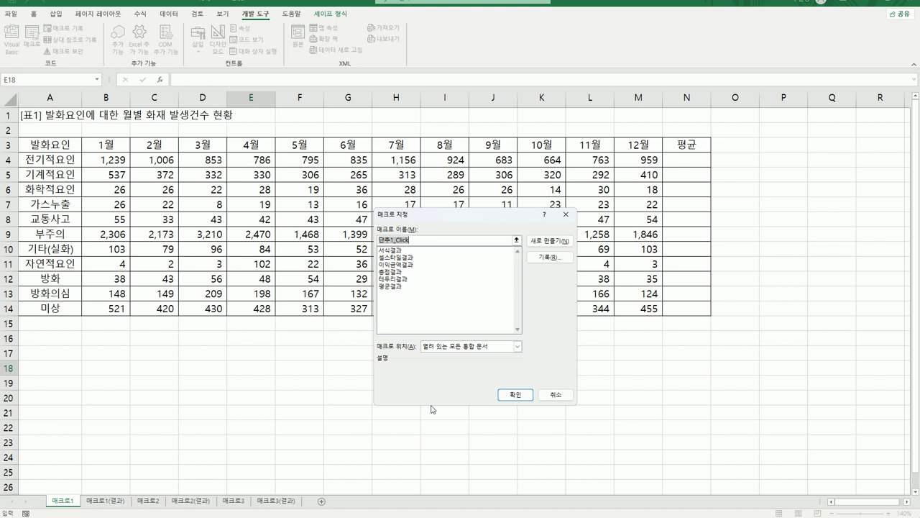
Step: Name the button's macro 평균 and start recording it in the current workbook
type("평균")
left_click(542, 260)
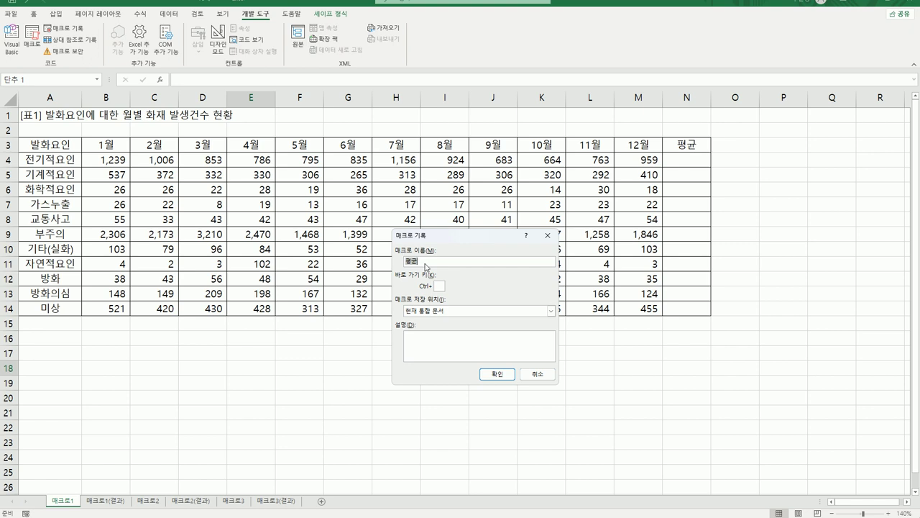
left_click(487, 373)
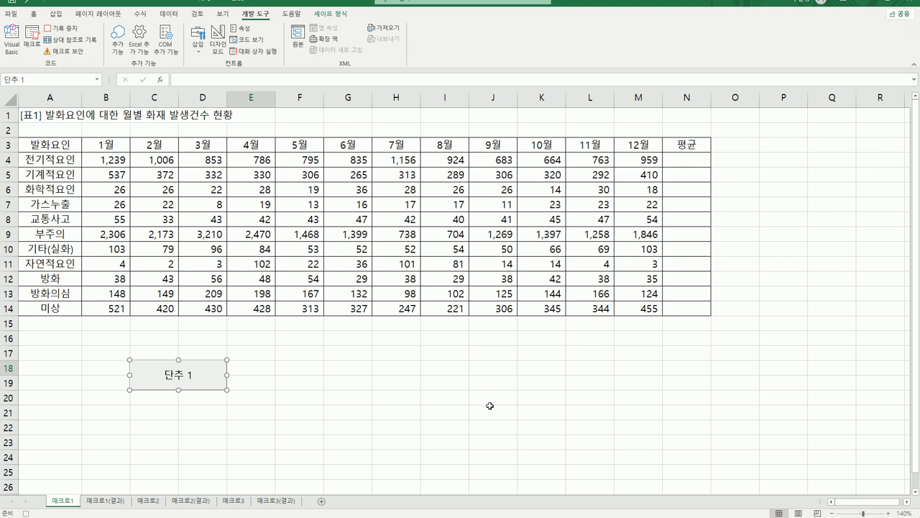
Step: Enter the formula =AVERAGE(B4:M4) in cell N4 to average the 전기적요인 row
left_click(688, 166)
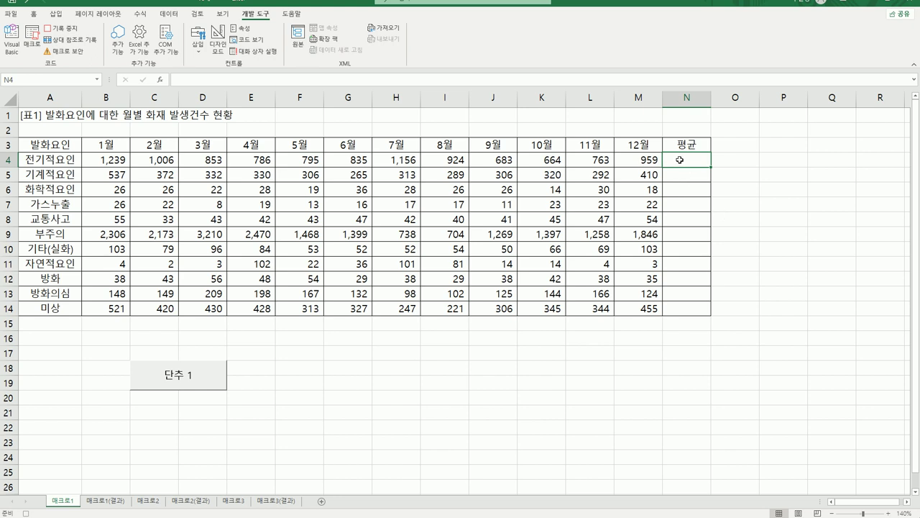
type("=ㅁ")
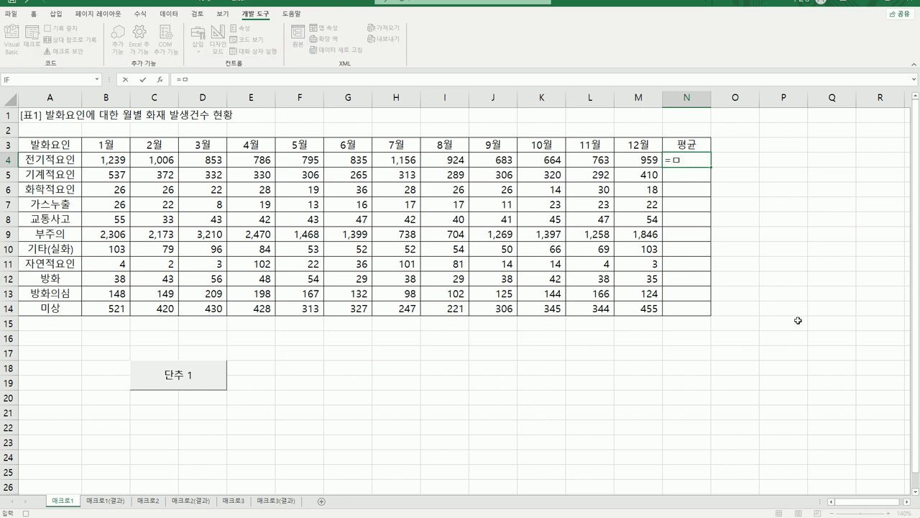
key("BackSpace")
type("a")
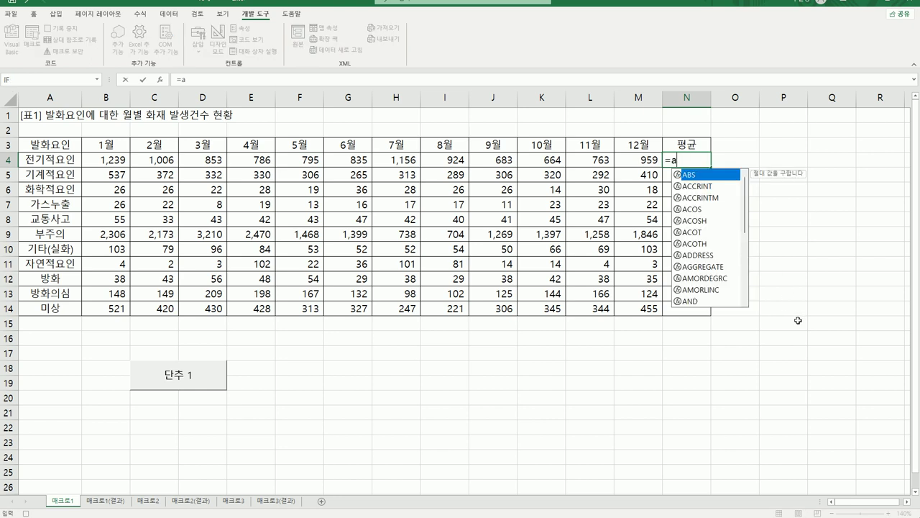
type("v")
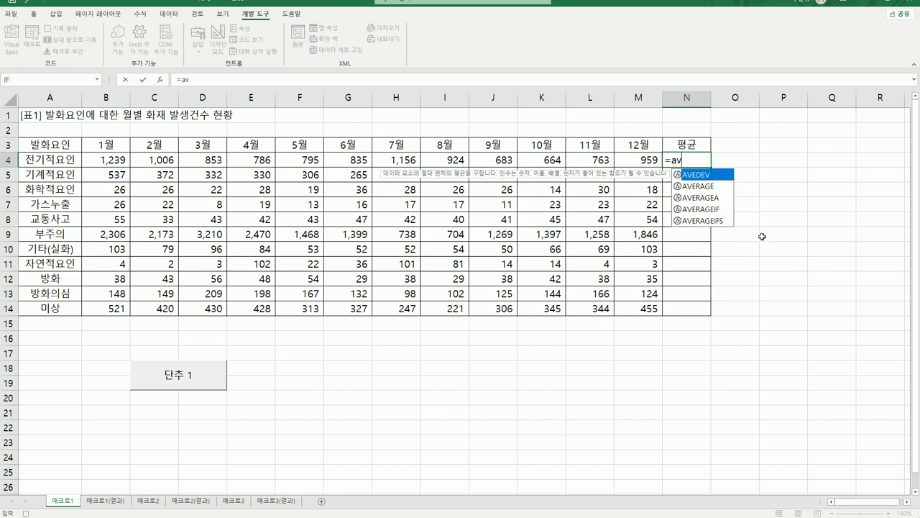
left_click(716, 189)
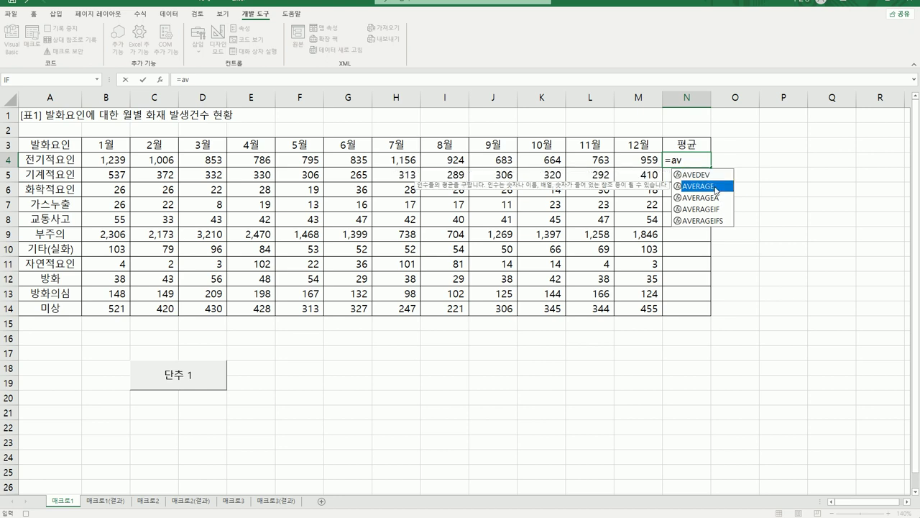
double_click(716, 189)
left_click(117, 160)
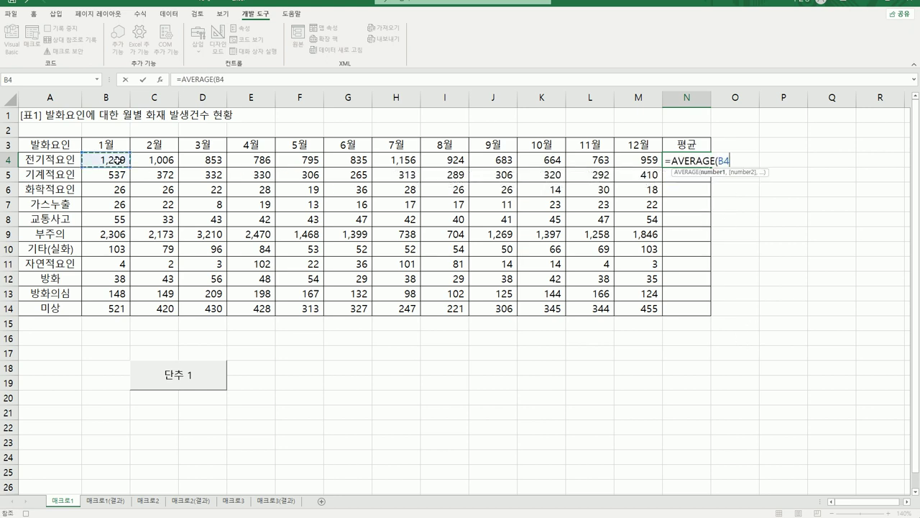
left_click_drag(117, 160, 647, 159)
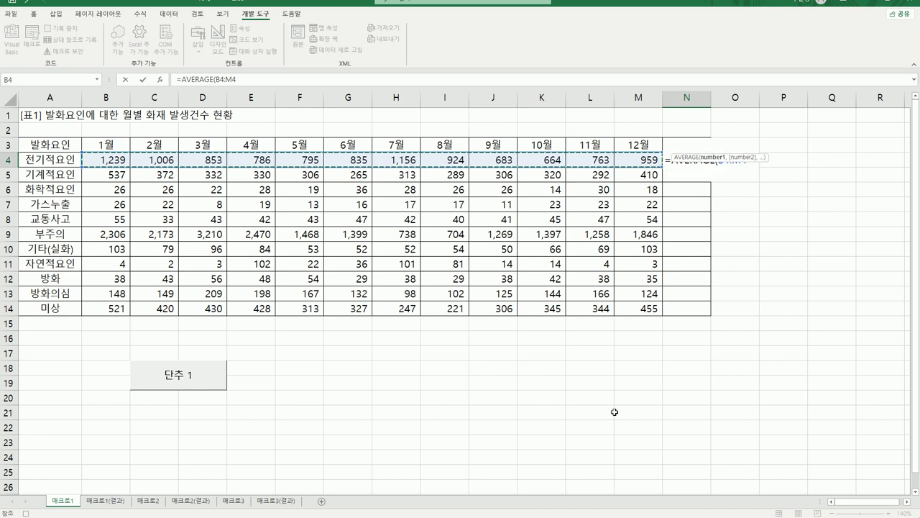
type(")")
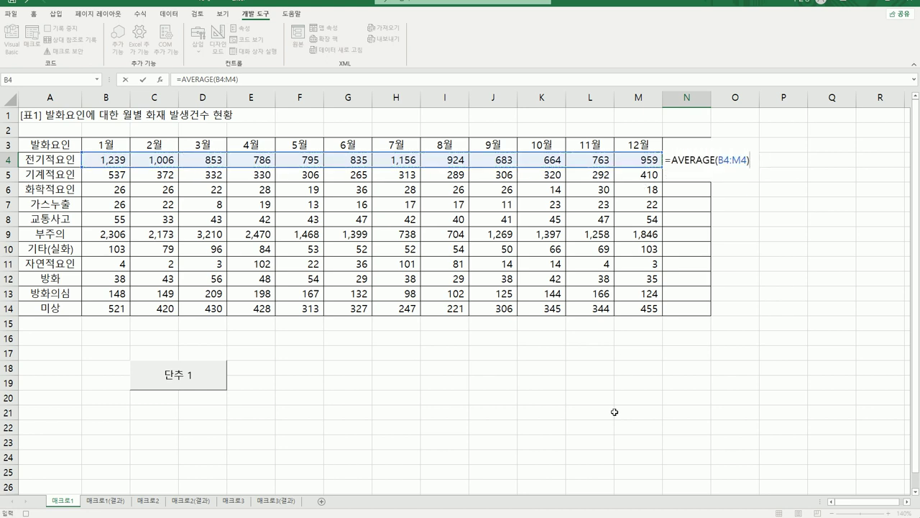
key("Return")
Step: Fill the average formula from N4 down to N14 and stop recording the macro
left_click(701, 159)
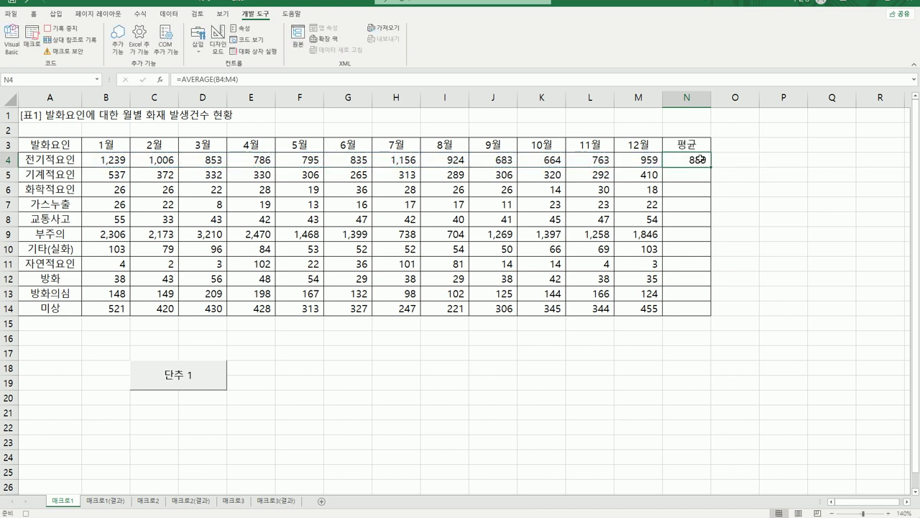
left_click_drag(711, 167, 716, 316)
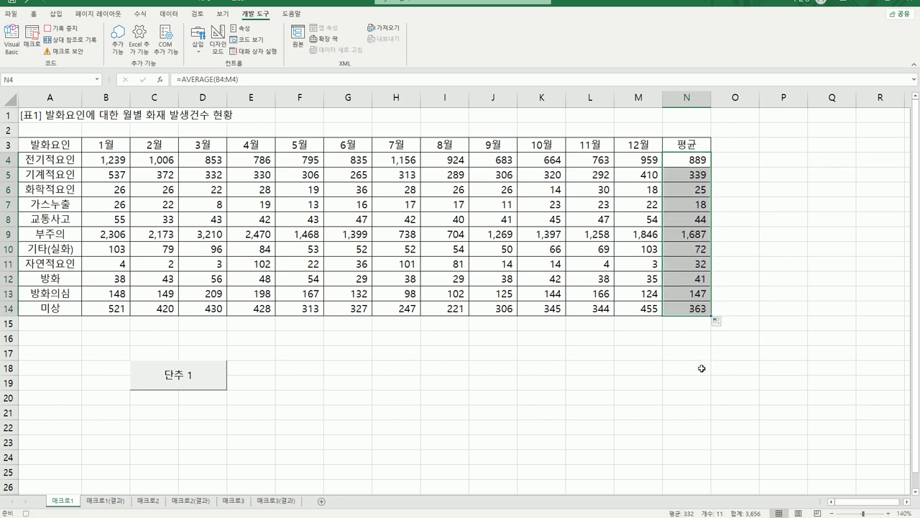
left_click(689, 311)
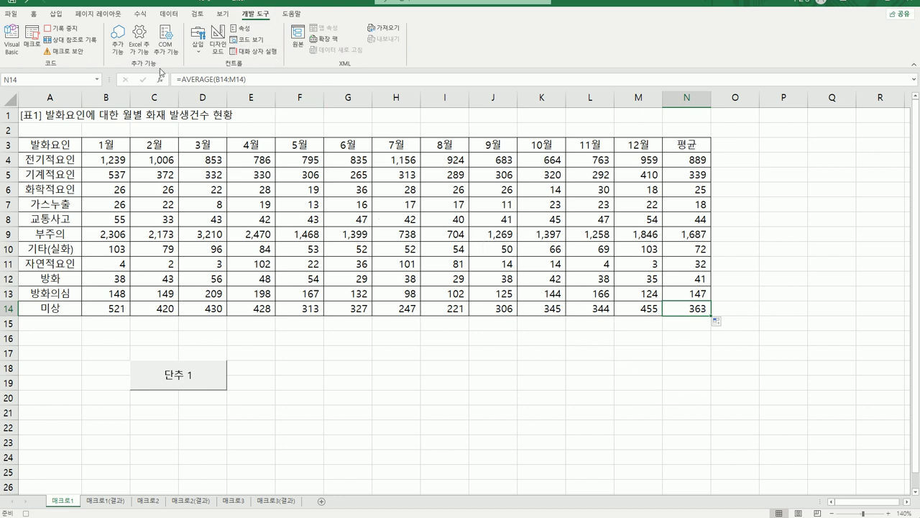
left_click(61, 28)
left_click(359, 458)
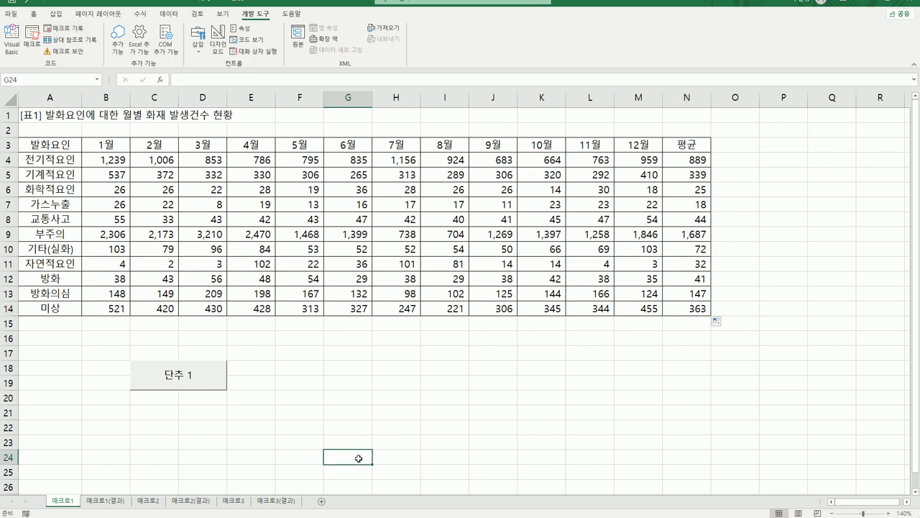
Step: Change the form control button's label to 평균
right_click(179, 382)
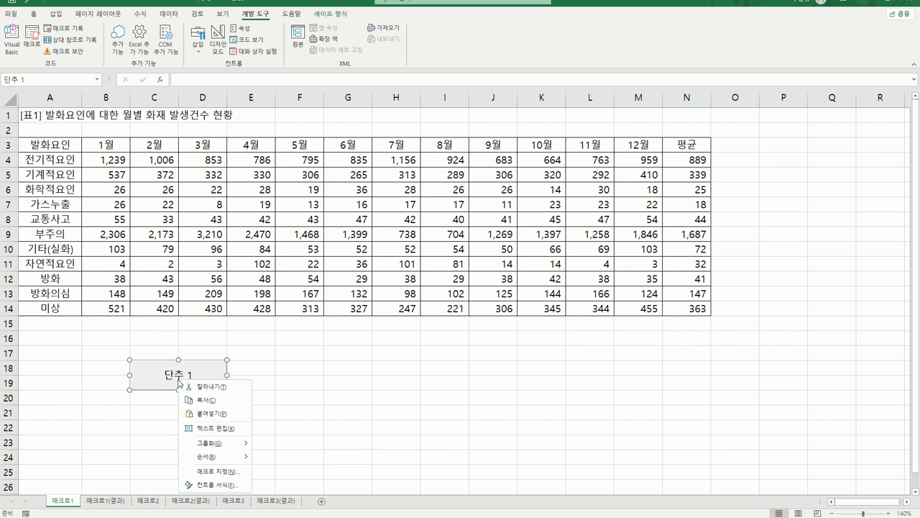
left_click(227, 429)
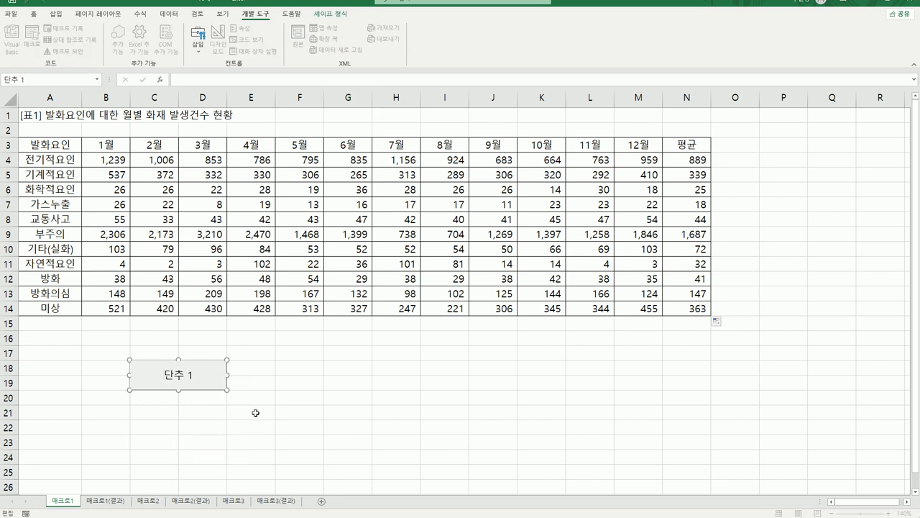
key("ctrl+a")
key("BackSpace")
type("평균")
left_click(255, 412)
Step: Clear the averages in N4:N14 and run the 평균 button's macro to test it
left_click_drag(692, 167, 691, 316)
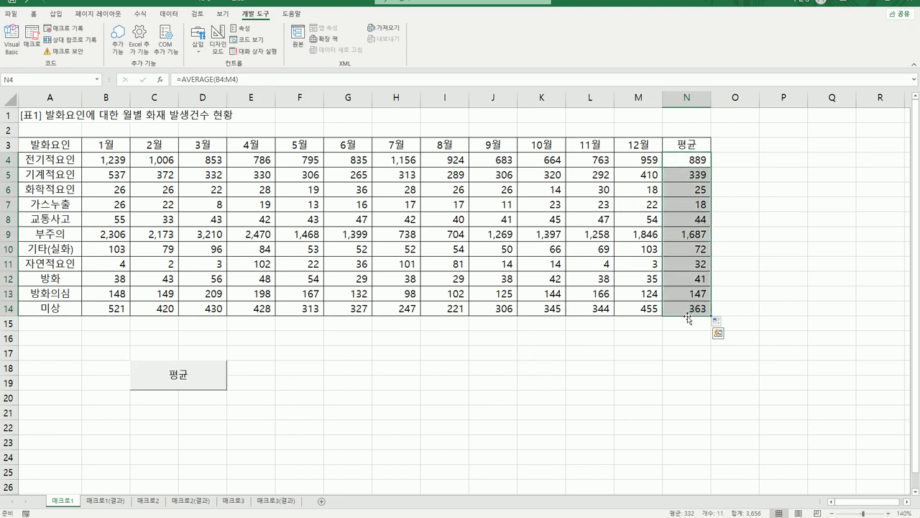
key("Delete")
left_click(660, 411)
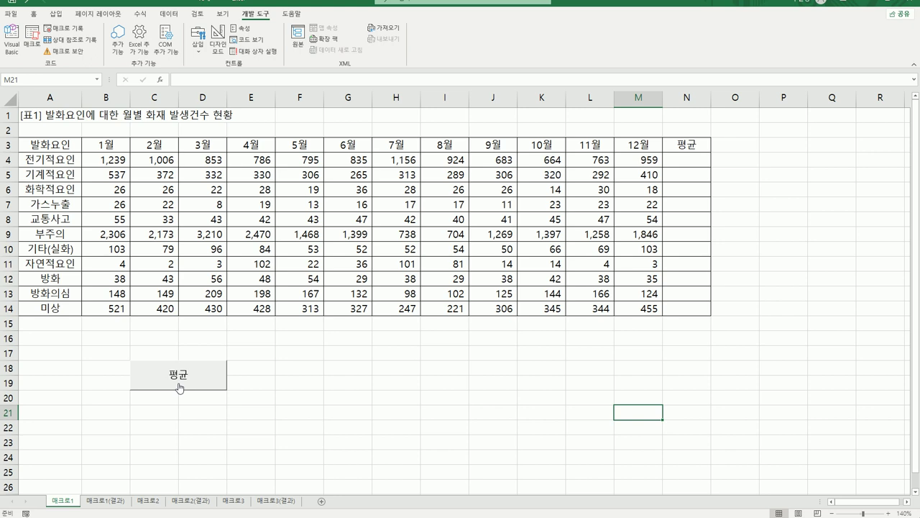
left_click(180, 389)
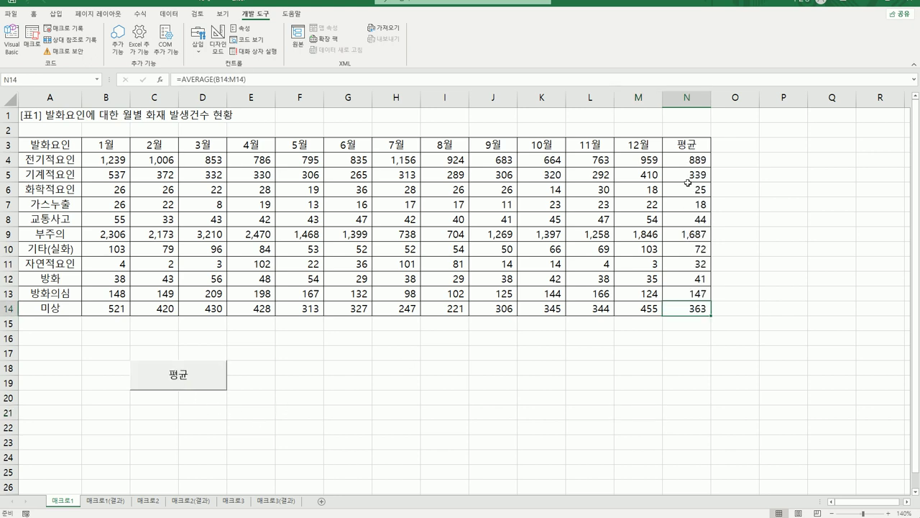
left_click(666, 409)
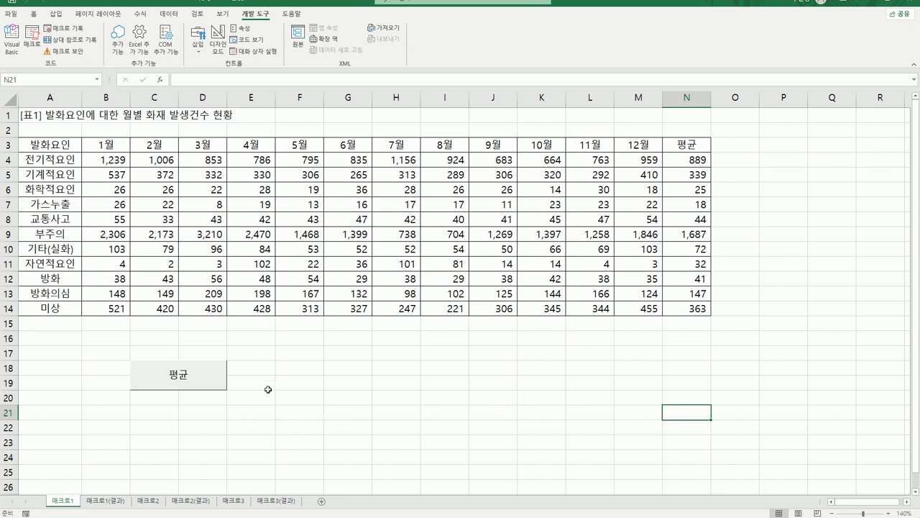
Step: Draw a rectangle about 3.82 cm wide and 1.17 cm high over F18:G19 and add the text 서식
left_click(55, 16)
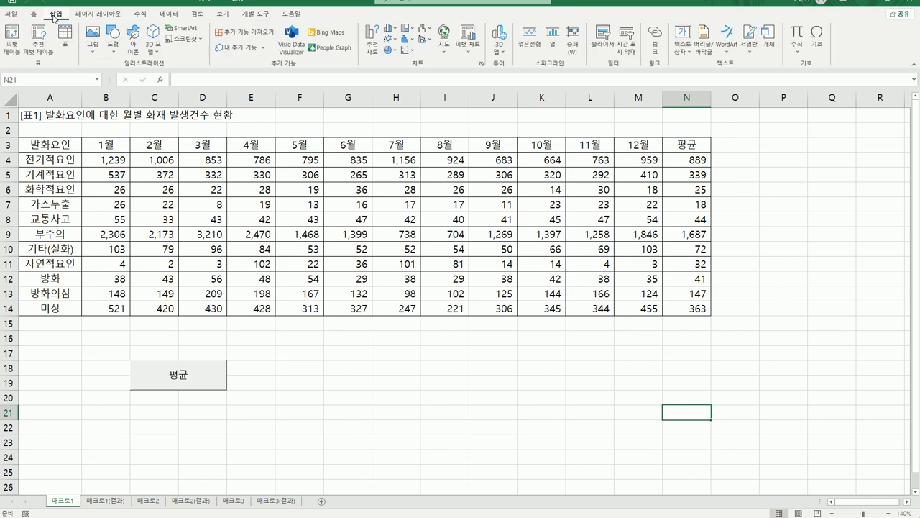
left_click(112, 38)
left_click(109, 143)
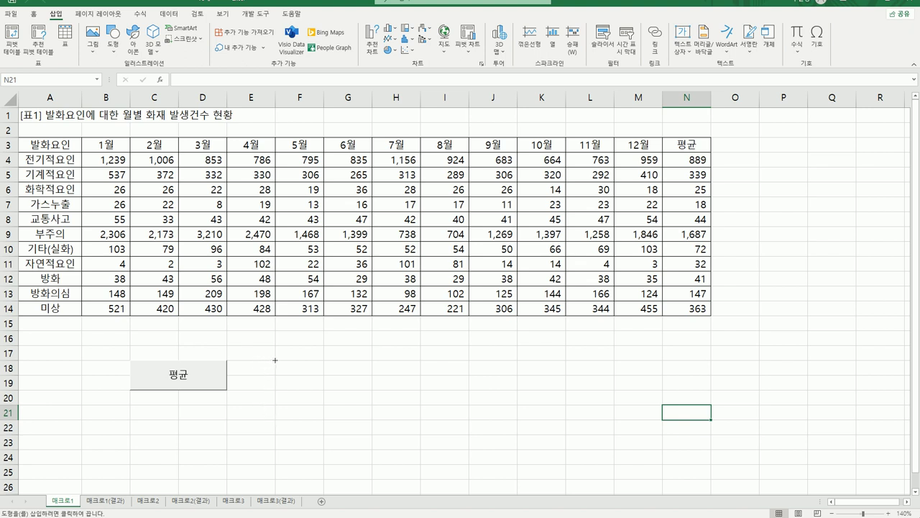
left_click_drag(274, 359, 352, 392)
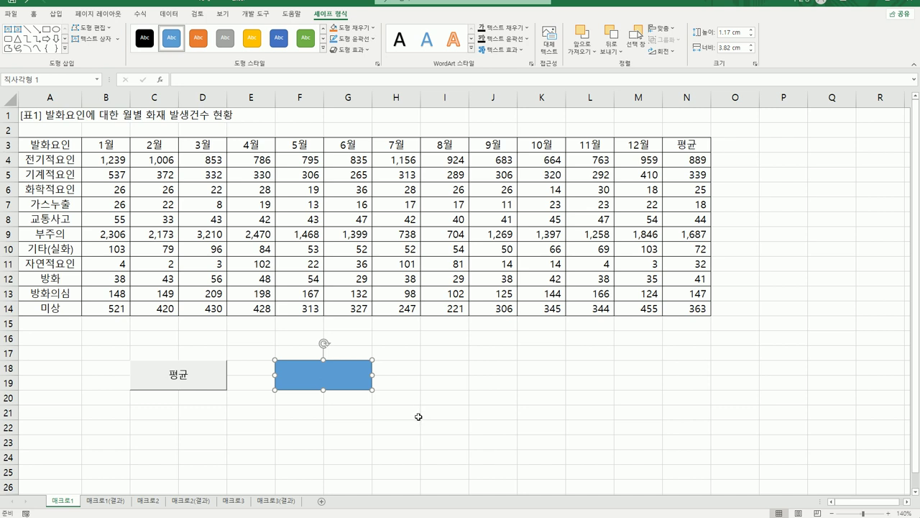
type("서식")
Step: Assign a new macro named 서식 to the 서식 rectangle and start recording it in the current workbook
right_click(348, 369)
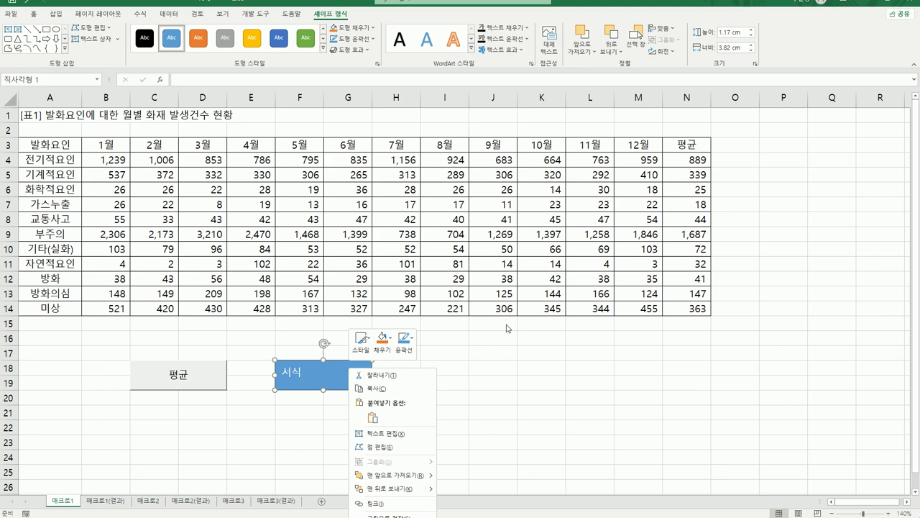
left_click(512, 348)
scroll(503, 351, "down", 5)
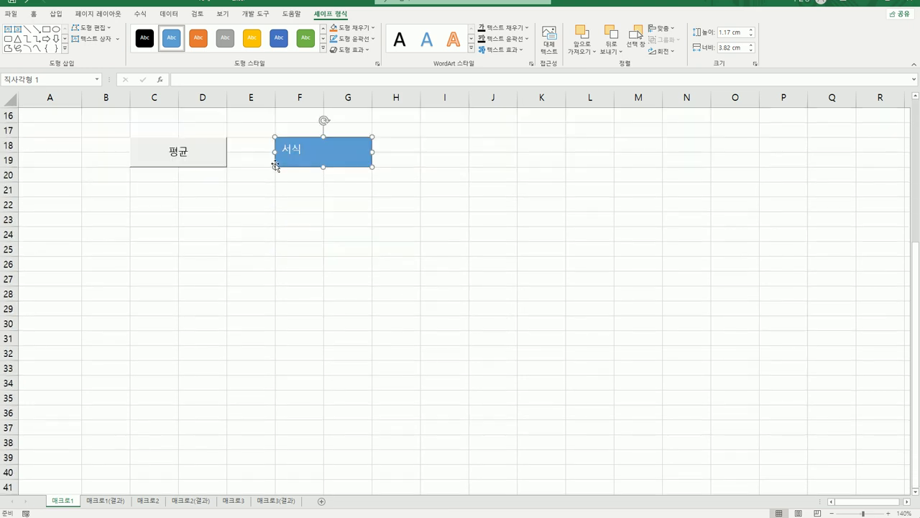
right_click(343, 155)
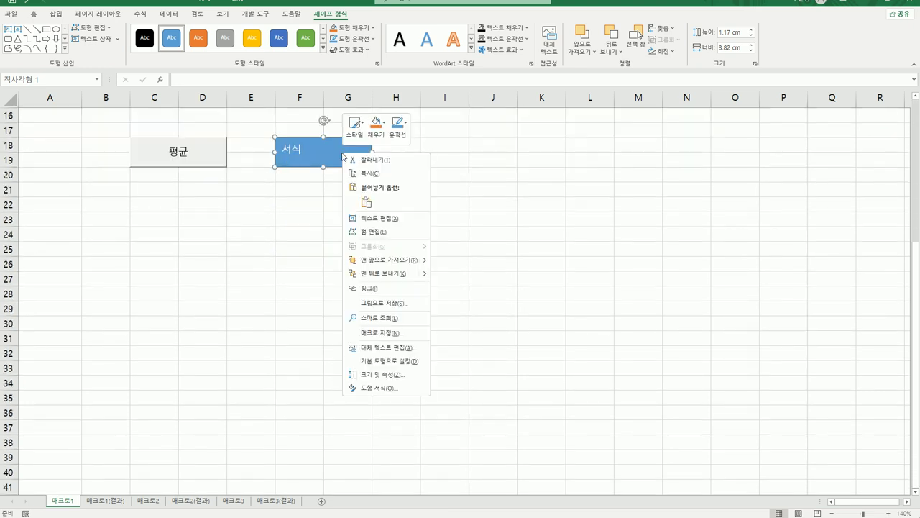
left_click(394, 335)
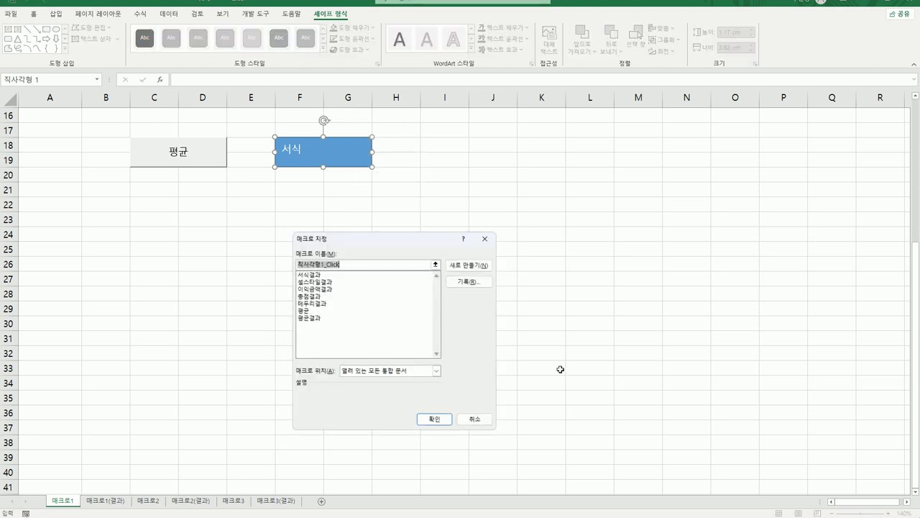
type("서식")
left_click(468, 281)
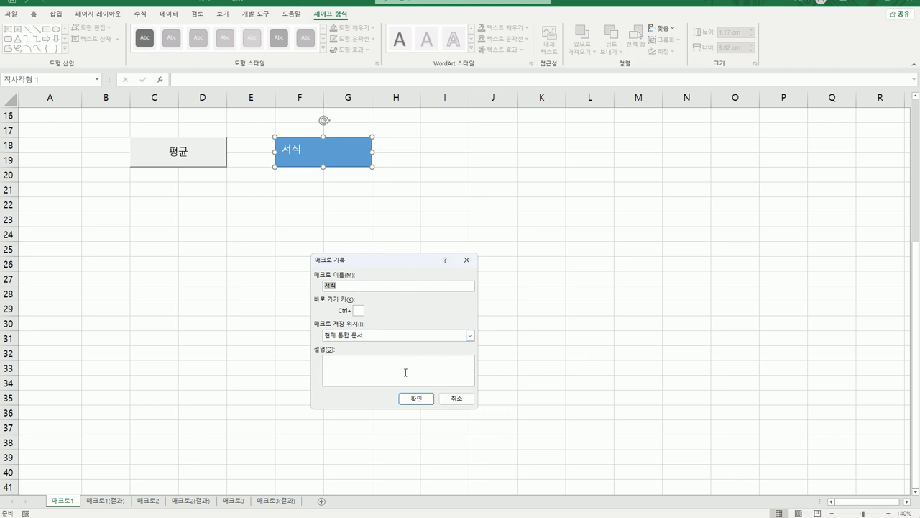
left_click(417, 399)
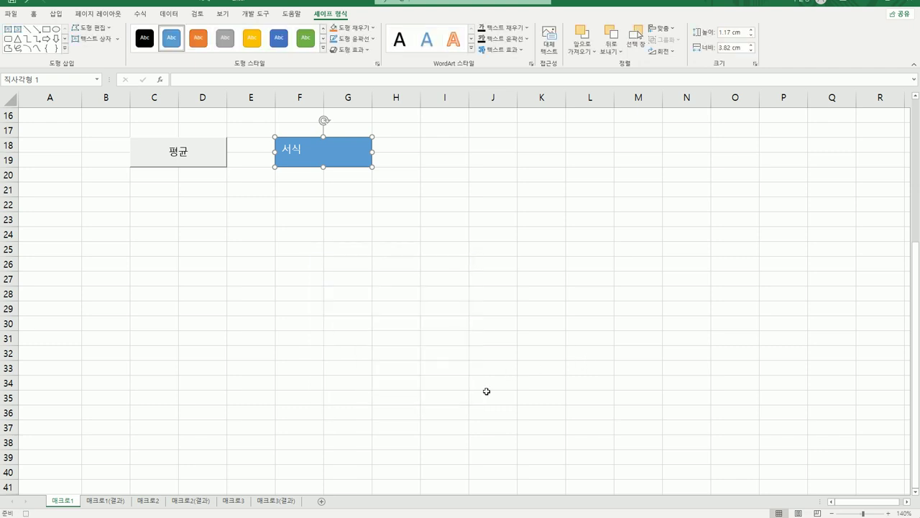
Step: Fill B3:B14 and D3:D14 with the standard blue color and stop recording the macro
scroll(487, 391, "up", 5)
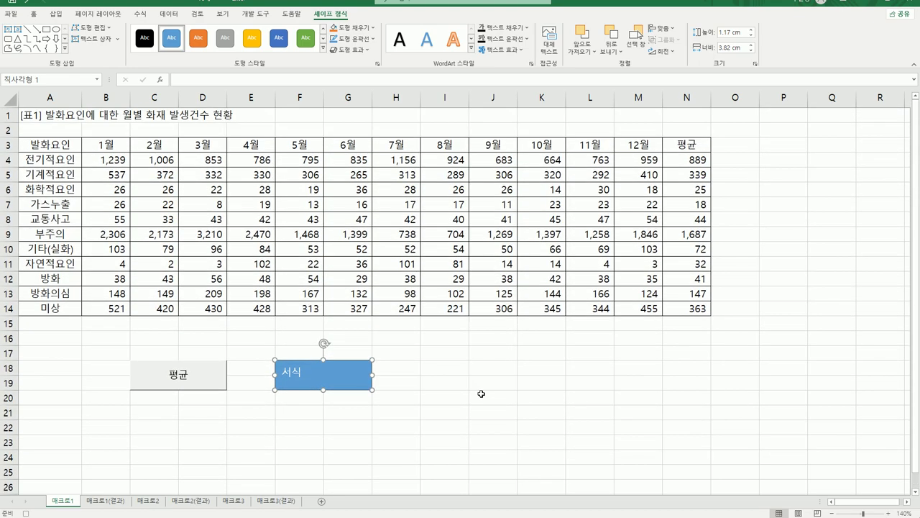
left_click(104, 145)
left_click_drag(105, 146, 108, 312)
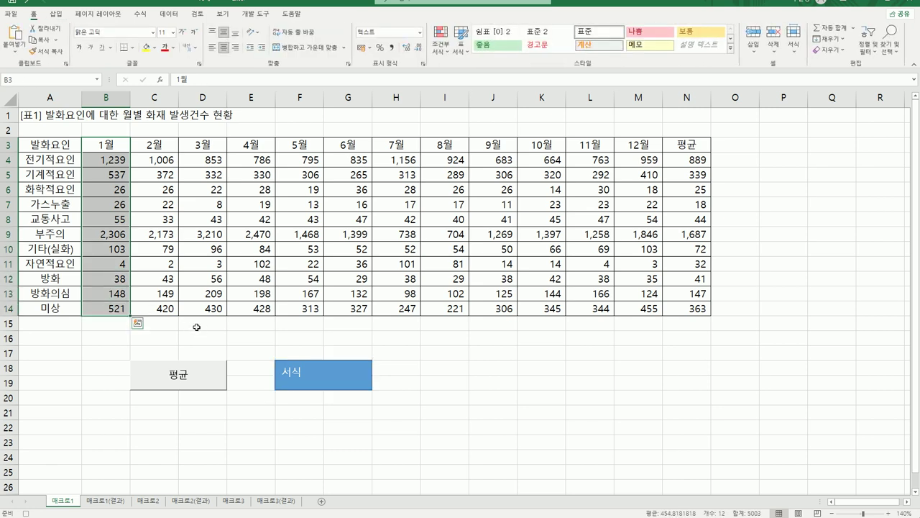
left_click_drag(206, 147, 207, 310)
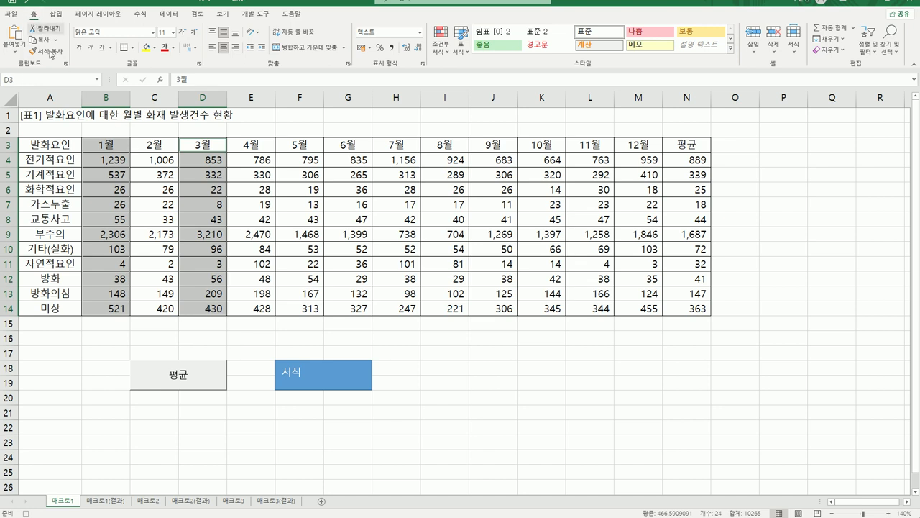
left_click(154, 48)
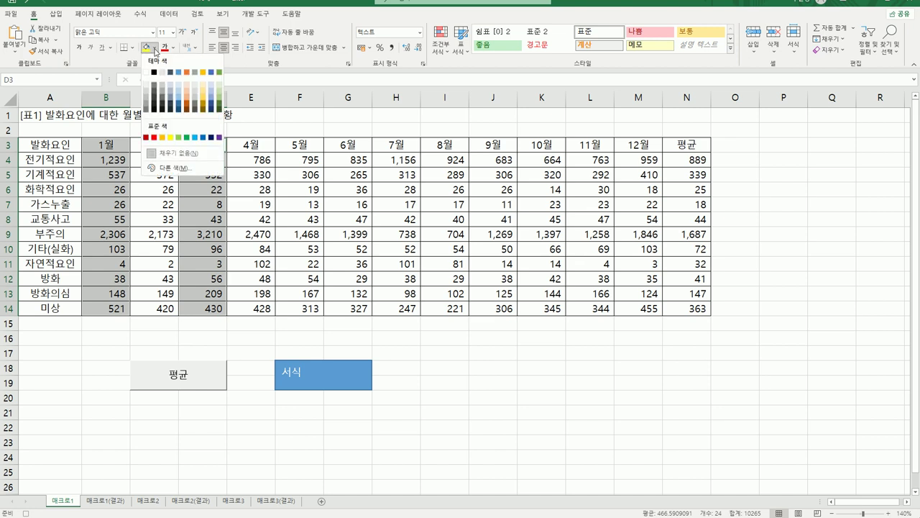
left_click(203, 139)
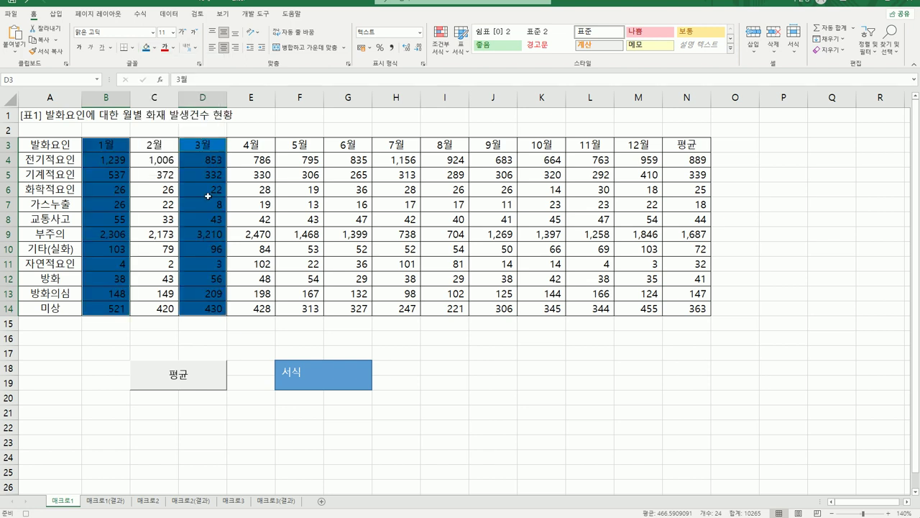
left_click(211, 310)
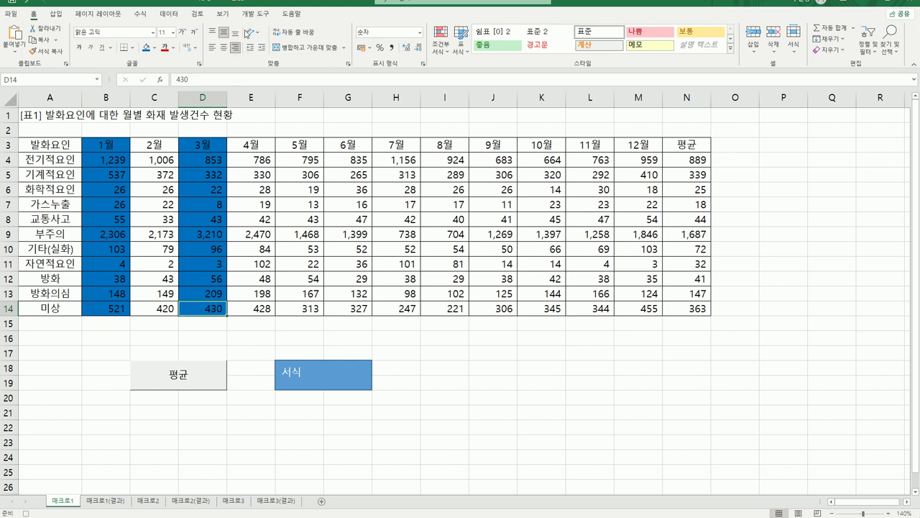
left_click(250, 16)
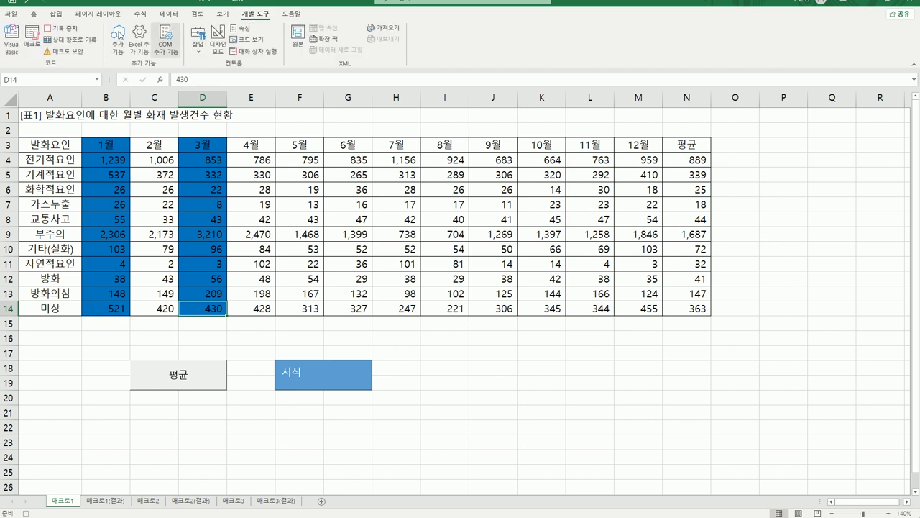
left_click(74, 31)
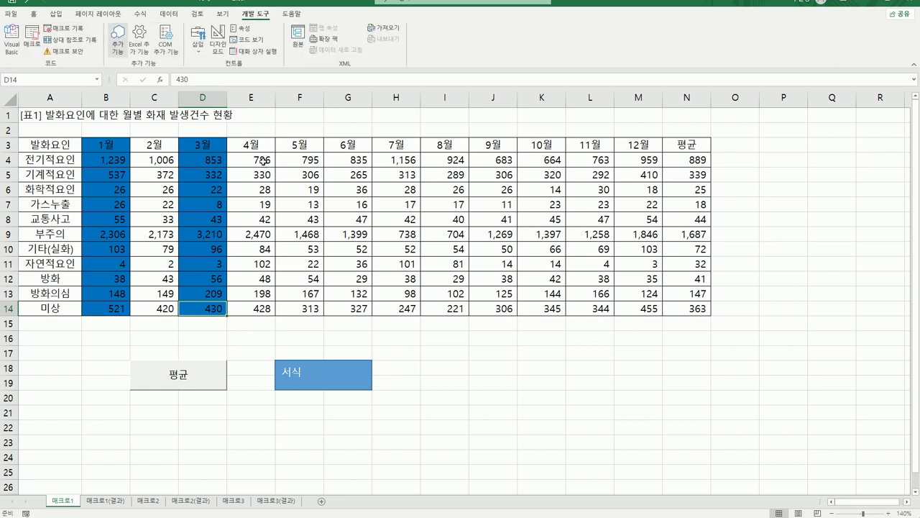
Step: Remove the fill from B3:B14 and D3:D14 and run the 서식 rectangle's macro to test it
left_click(445, 414)
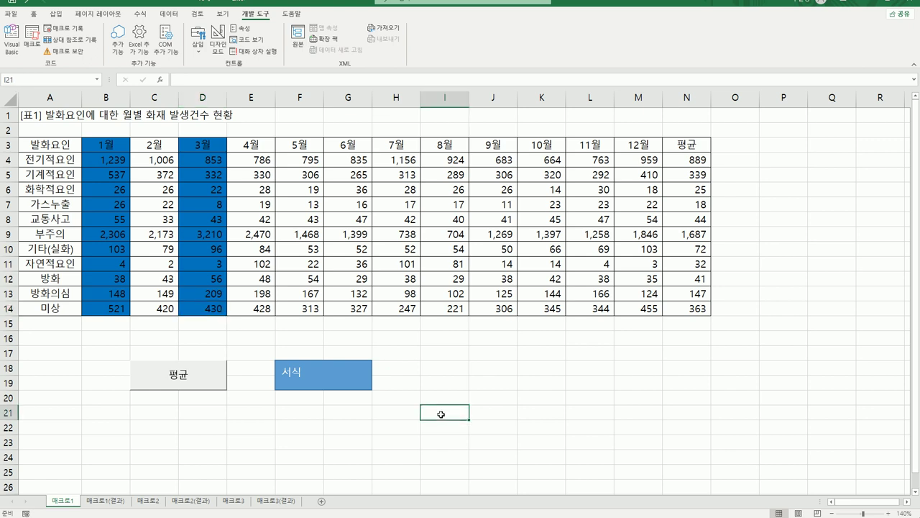
left_click_drag(111, 146, 110, 306)
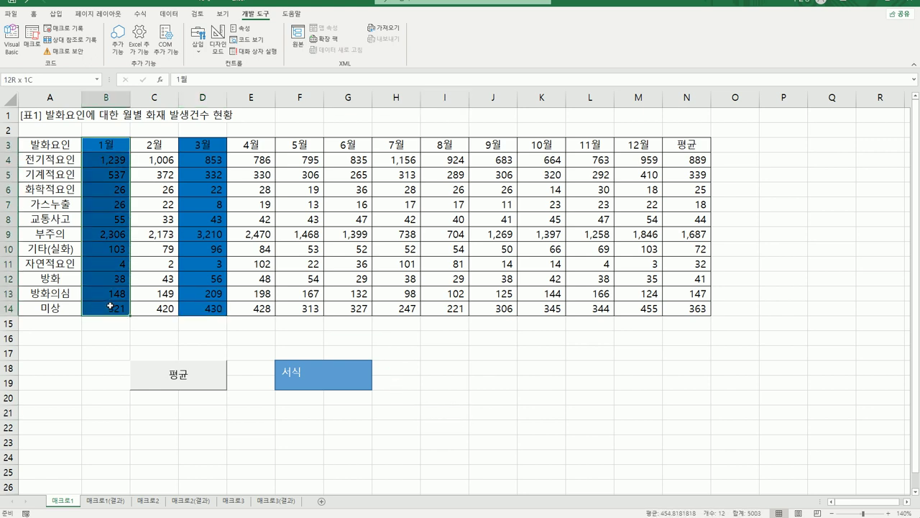
left_click_drag(194, 145, 198, 311)
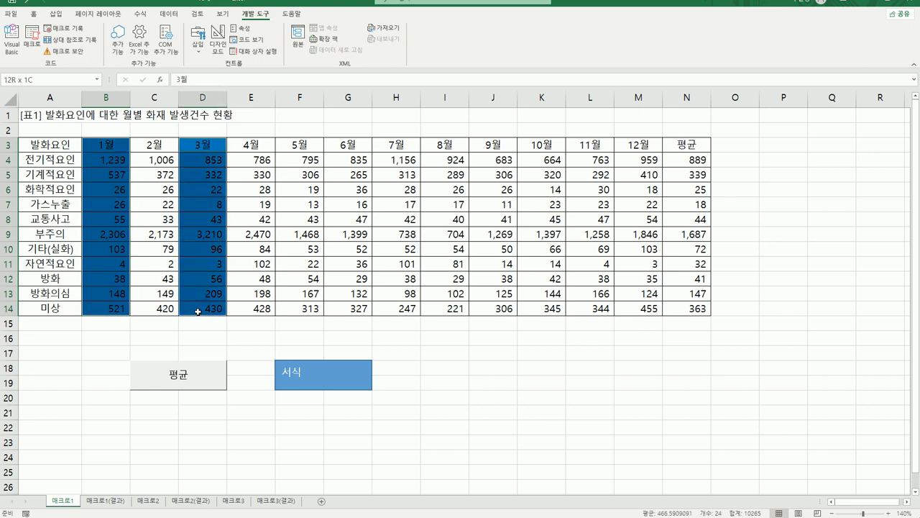
left_click(33, 14)
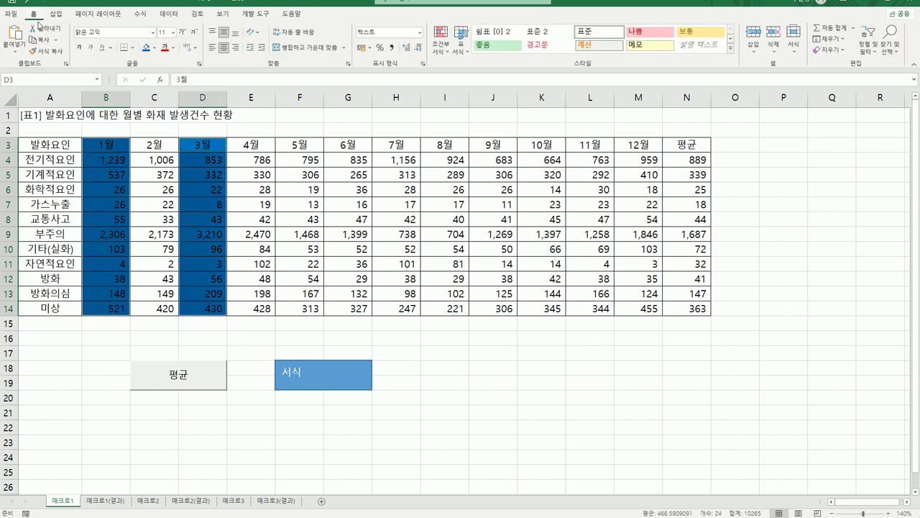
left_click(155, 48)
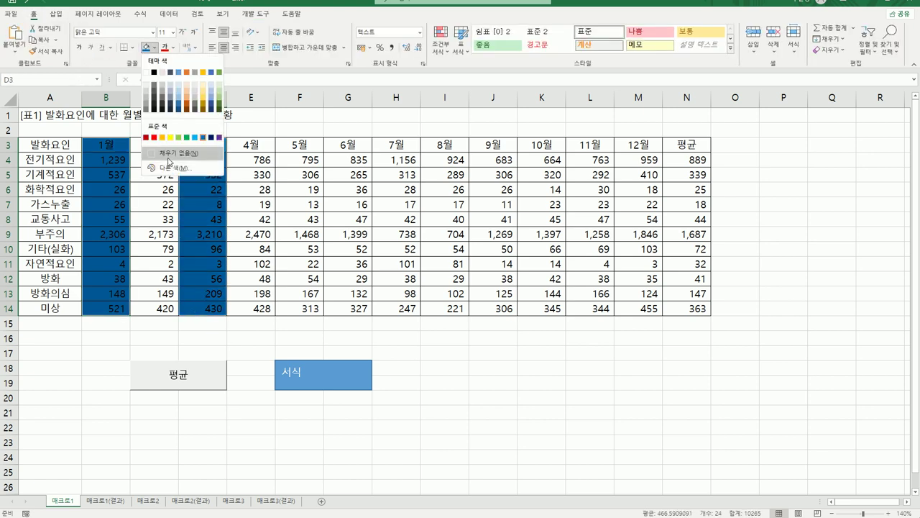
left_click(169, 153)
left_click(537, 444)
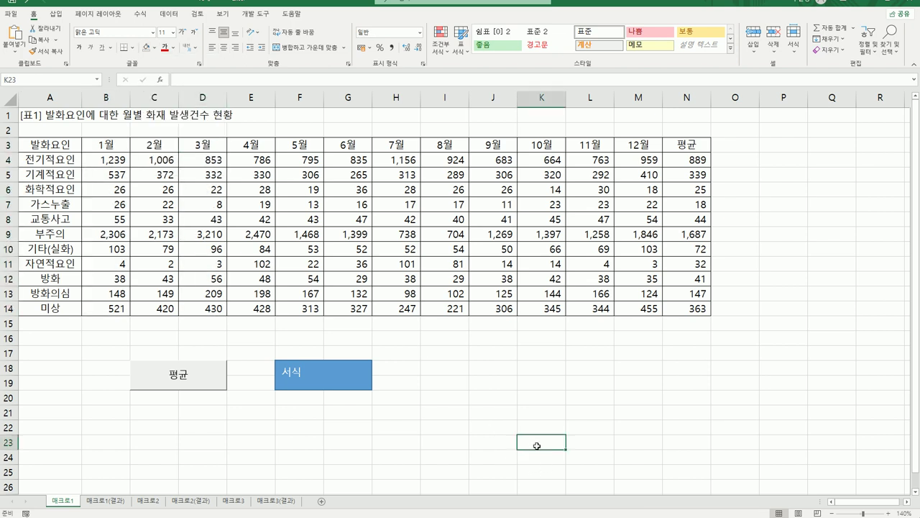
left_click(323, 386)
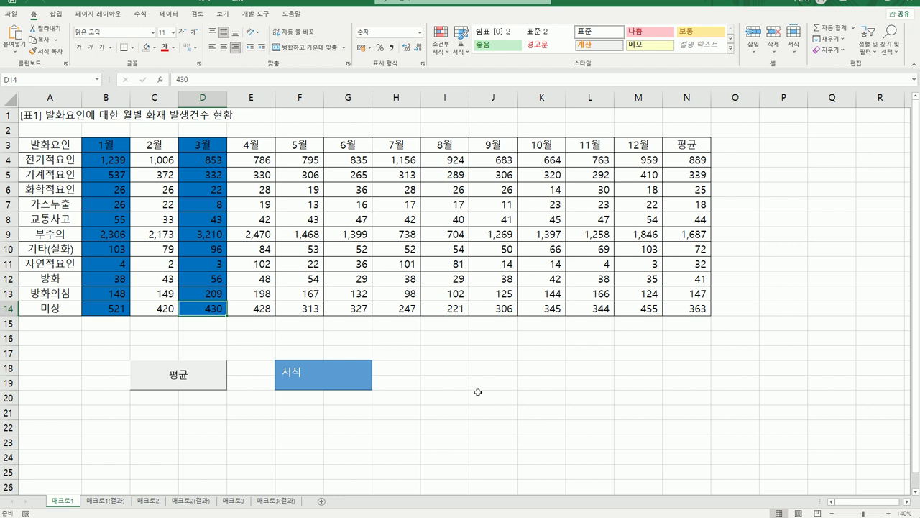
left_click(478, 391)
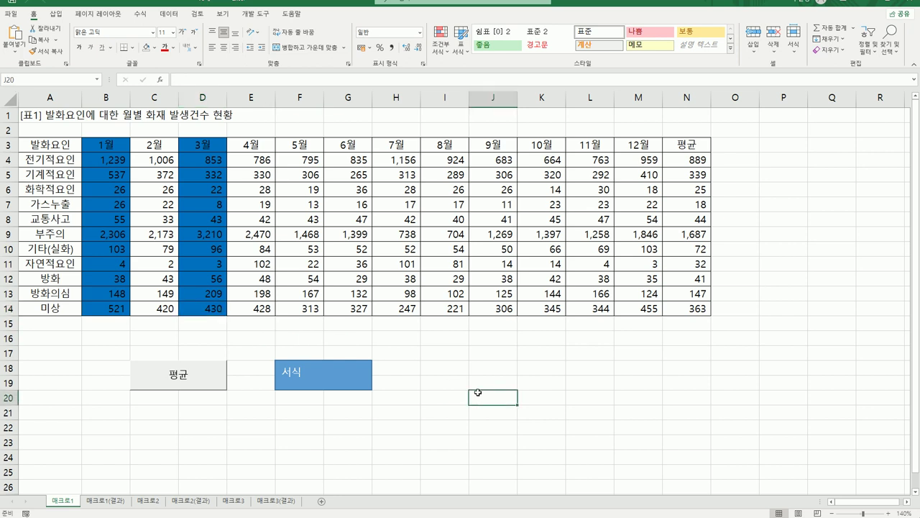
Step: Compare the 매크로1 sheet with the 매크로1(결과) sheet and open the 매크로2 sheet
left_click(111, 504)
left_click(65, 507)
left_click(96, 506)
left_click(75, 507)
left_click(160, 505)
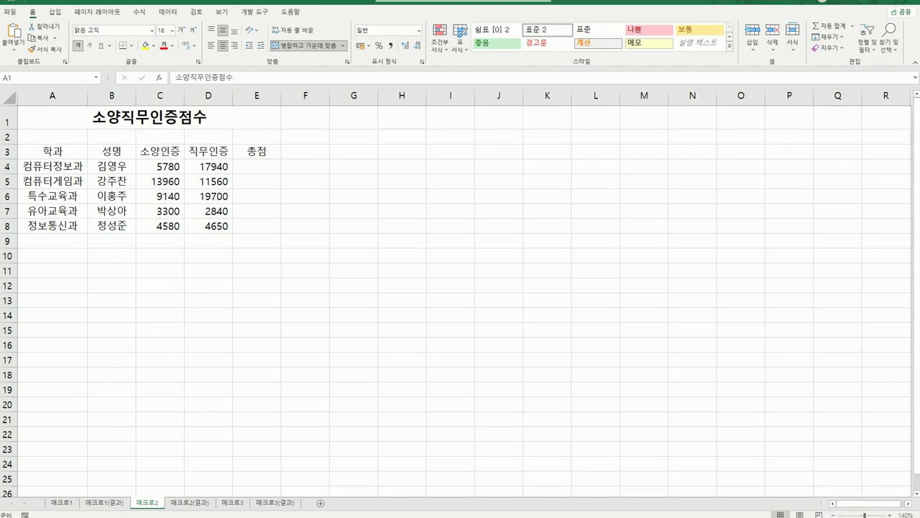
Step: Draw a form control button over A10:B11 below the score table
left_click(128, 129)
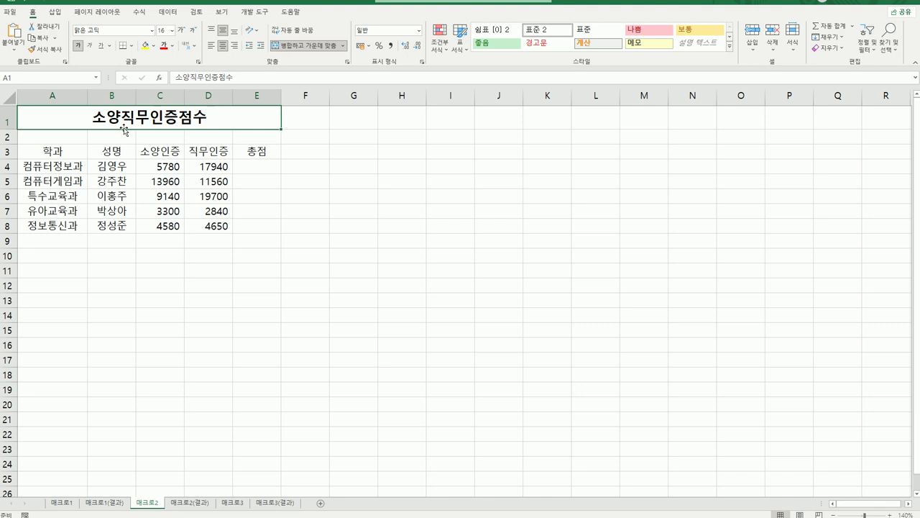
left_click(248, 12)
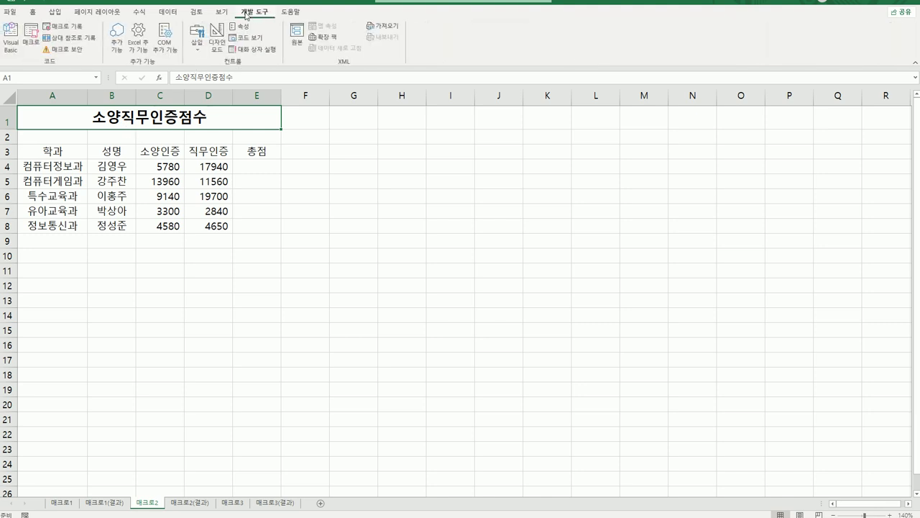
left_click(196, 54)
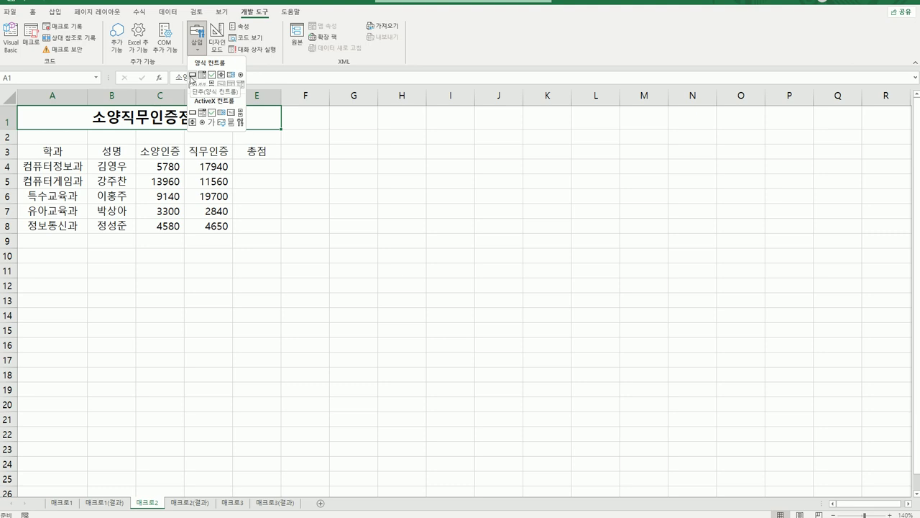
left_click(192, 75)
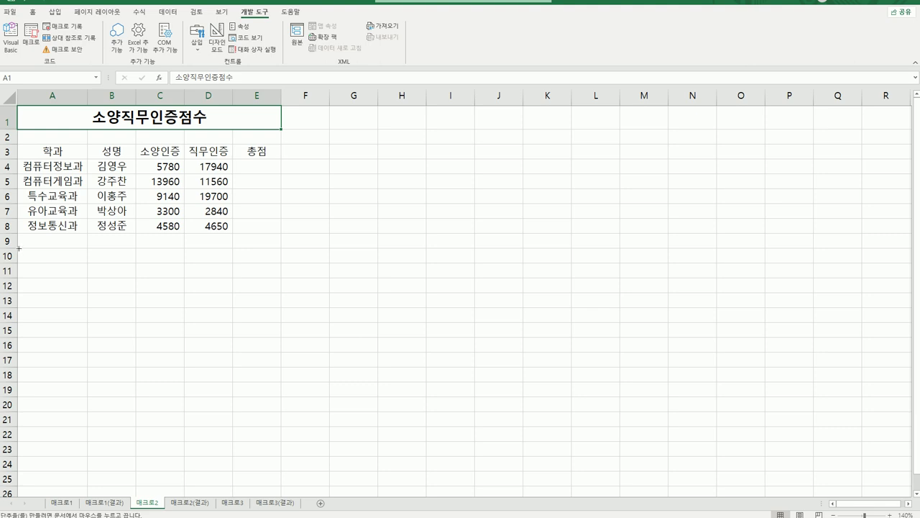
left_click_drag(18, 248, 122, 274)
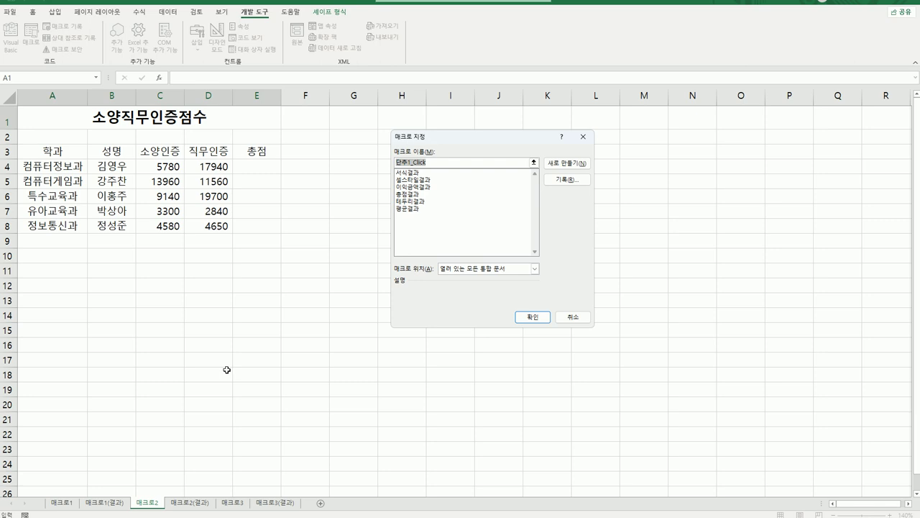
Step: Name the new button's macro 총점 and start recording it in the current workbook
type("총점")
left_click(566, 179)
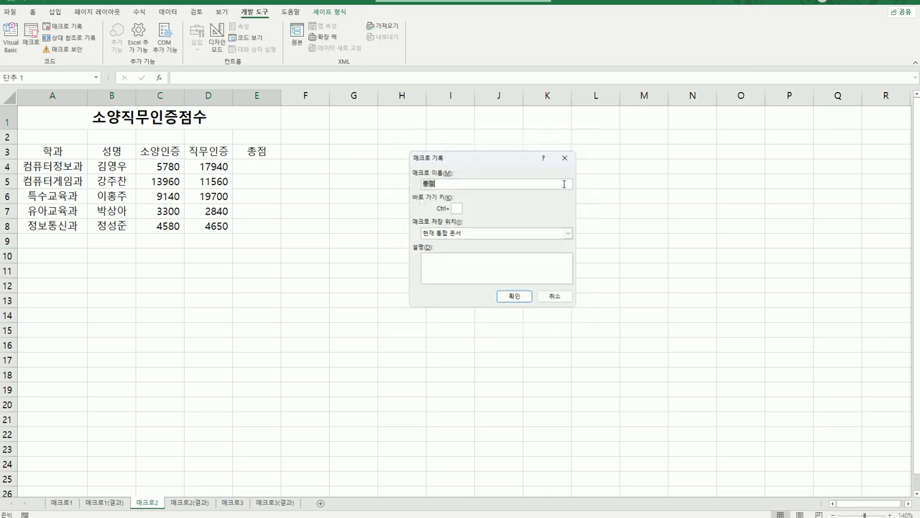
left_click_drag(501, 158, 409, 203)
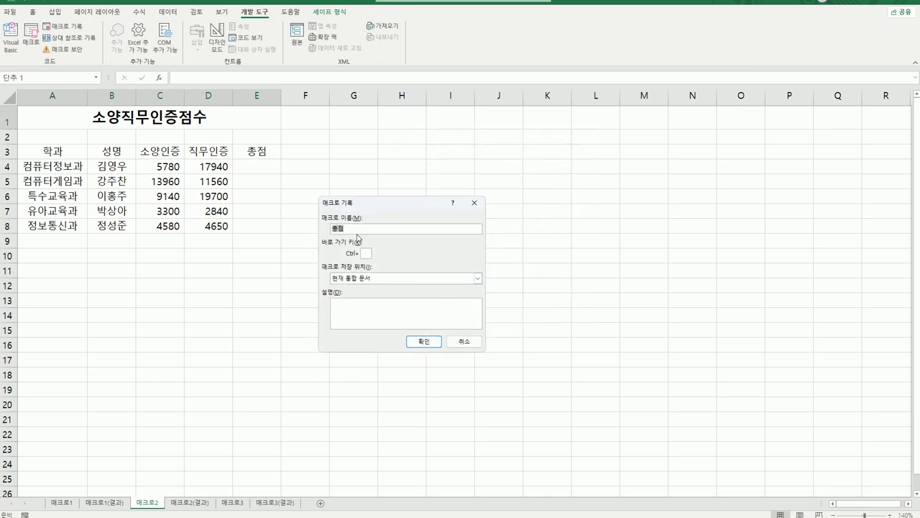
left_click(412, 340)
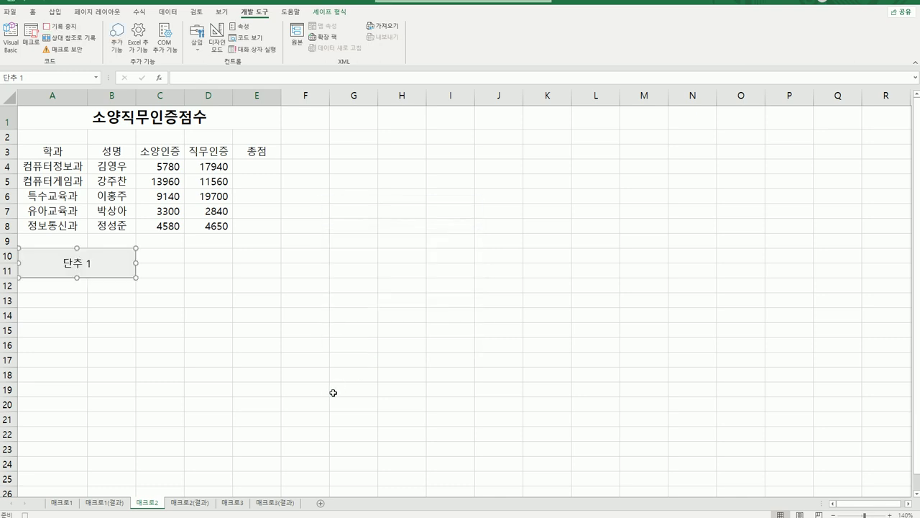
Step: Enter the formula =C4+D4 in E4 to total the first row's two scores
left_click(246, 167)
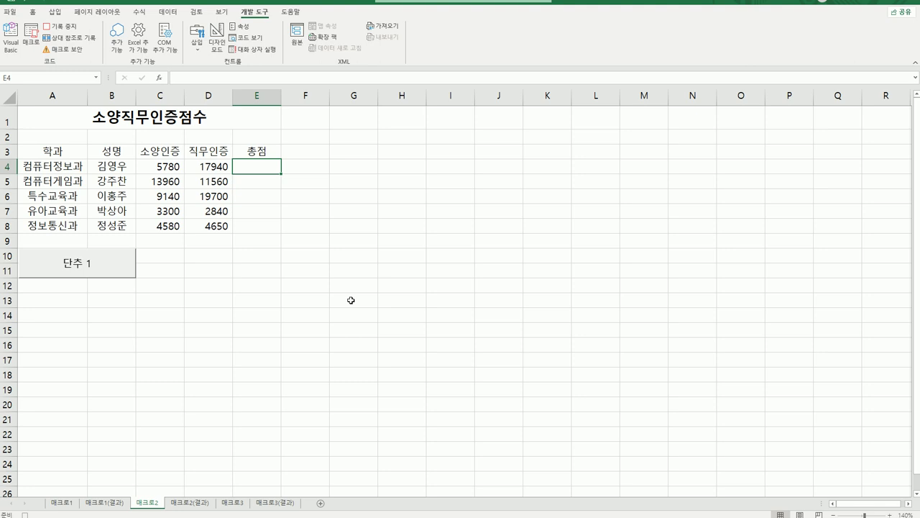
type("=")
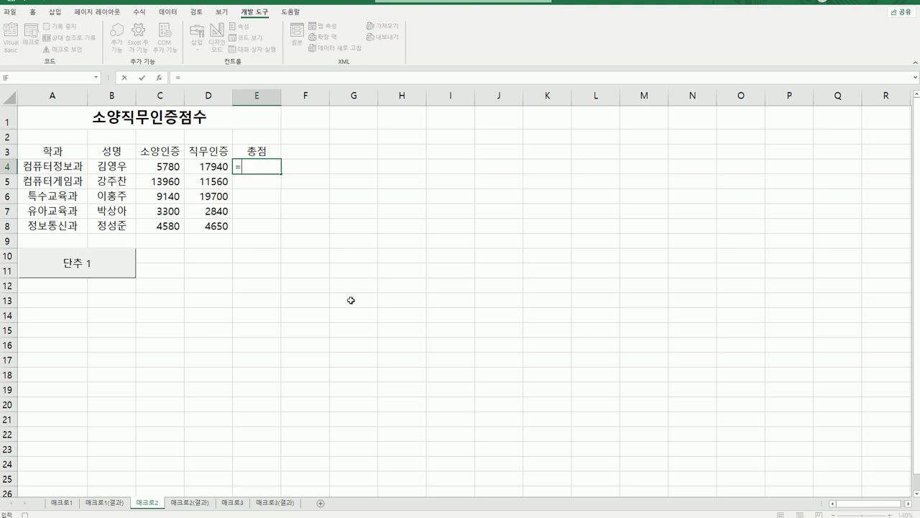
left_click(160, 166)
type("+")
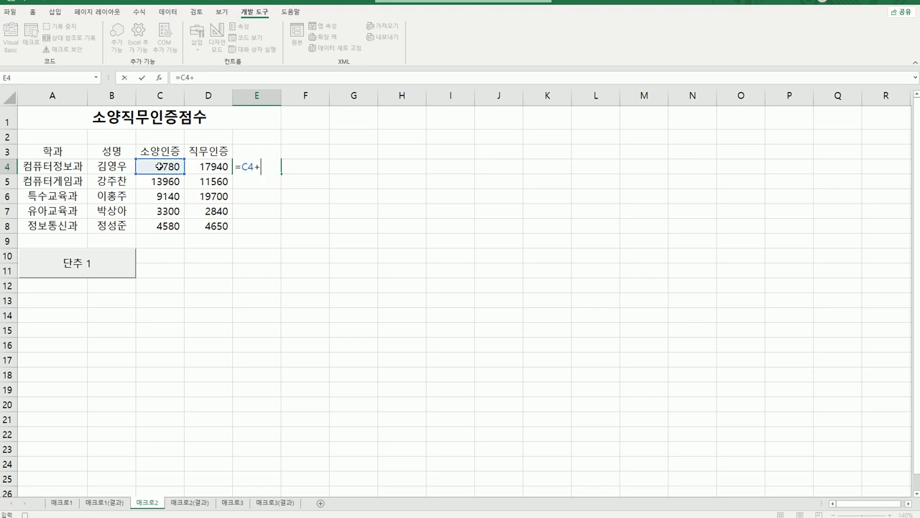
left_click(207, 166)
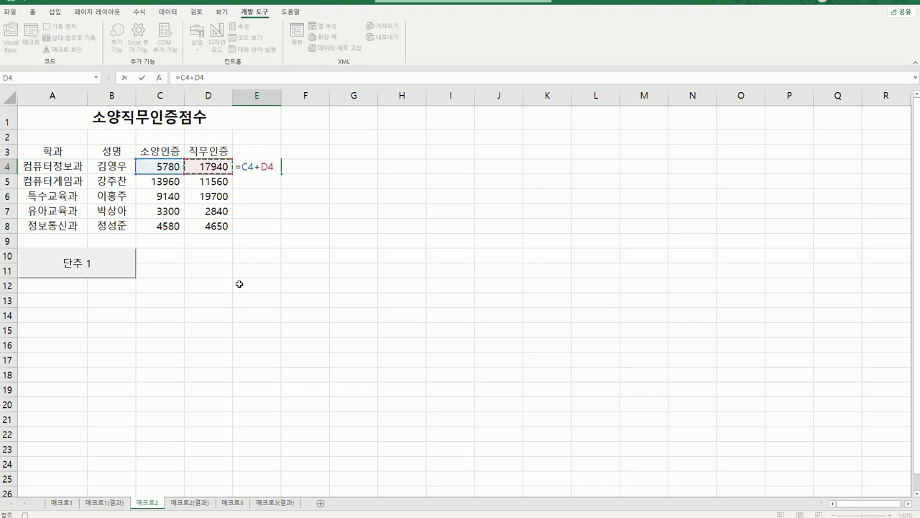
key("Return")
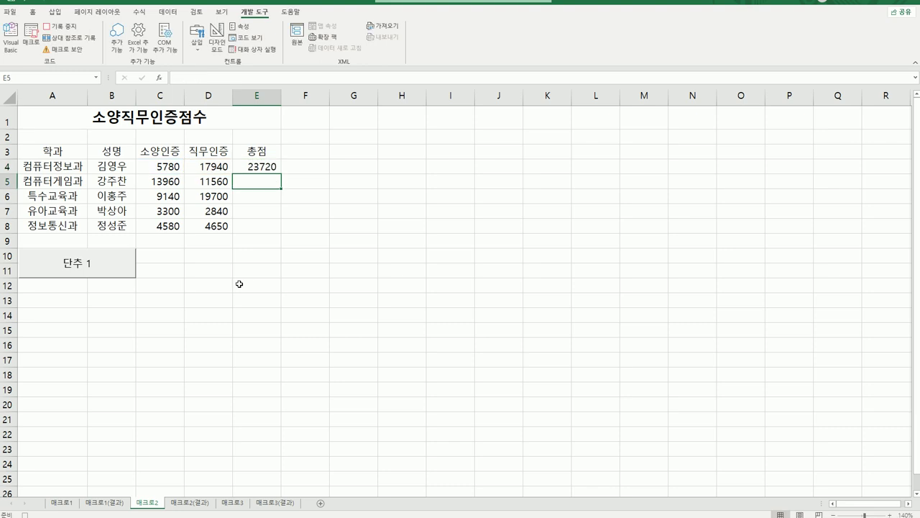
Step: Fill the E4 total formula down through E8 and stop recording the 총점 macro
left_click(272, 161)
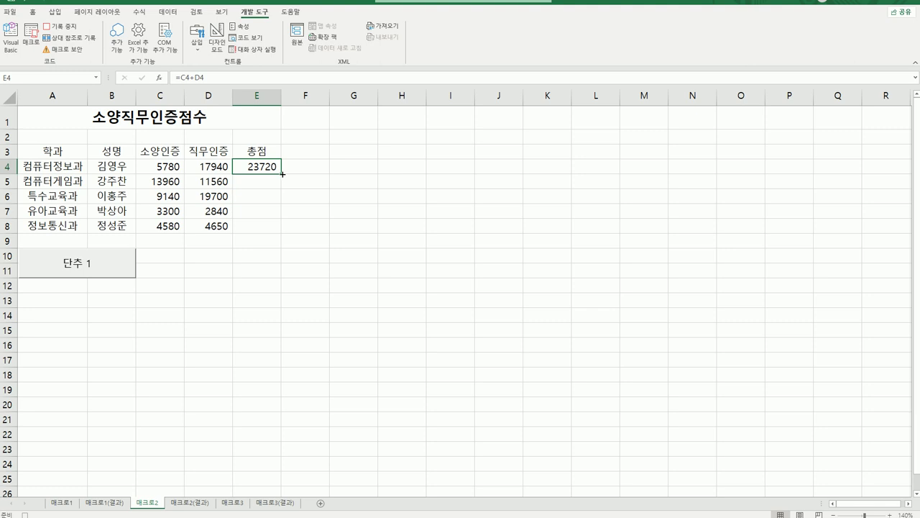
left_click_drag(282, 173, 281, 235)
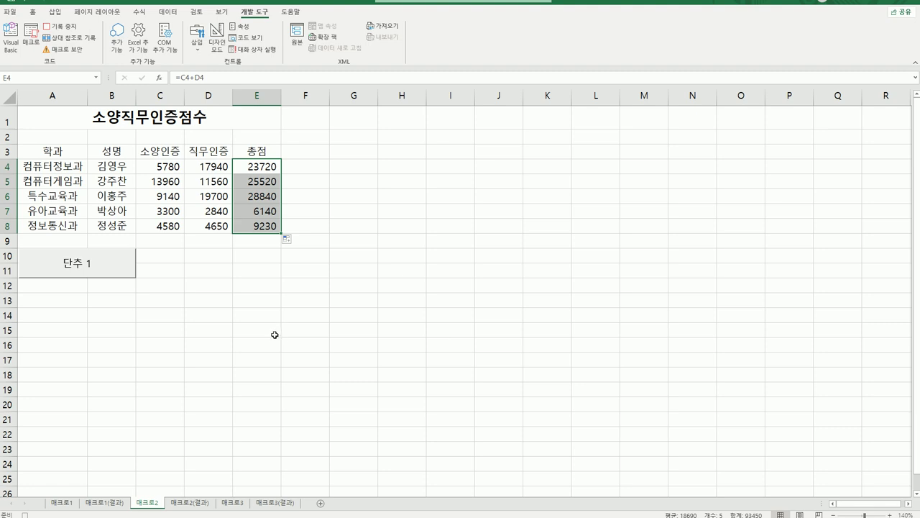
left_click(267, 223)
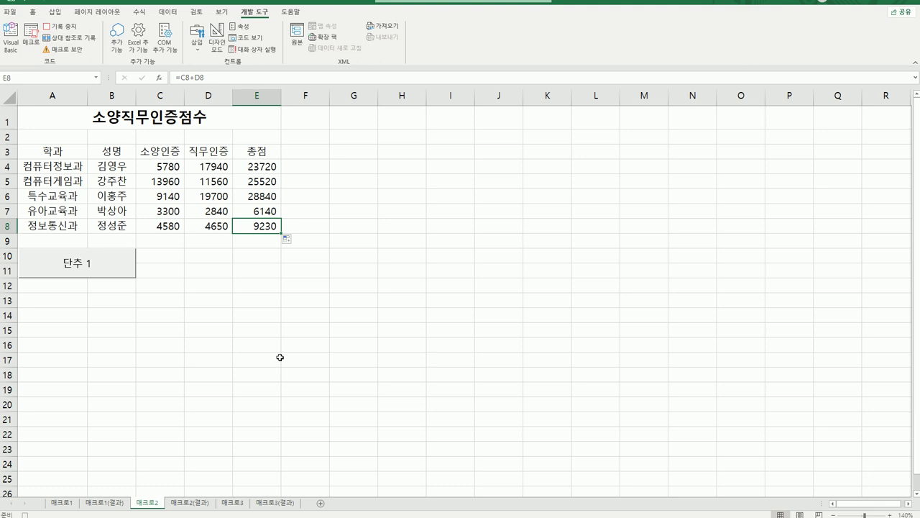
left_click(63, 28)
Step: Change the caption of the button over A10:B11 to 총점
right_click(88, 267)
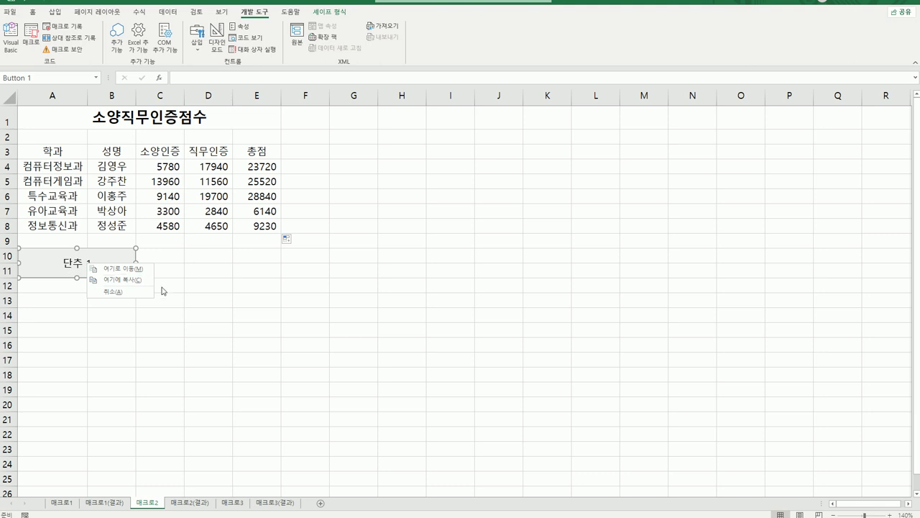
right_click(36, 258)
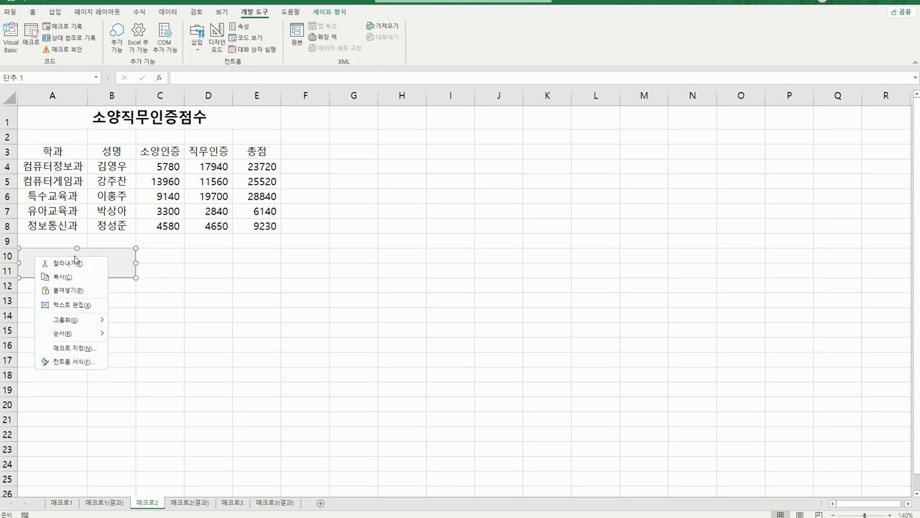
left_click(85, 306)
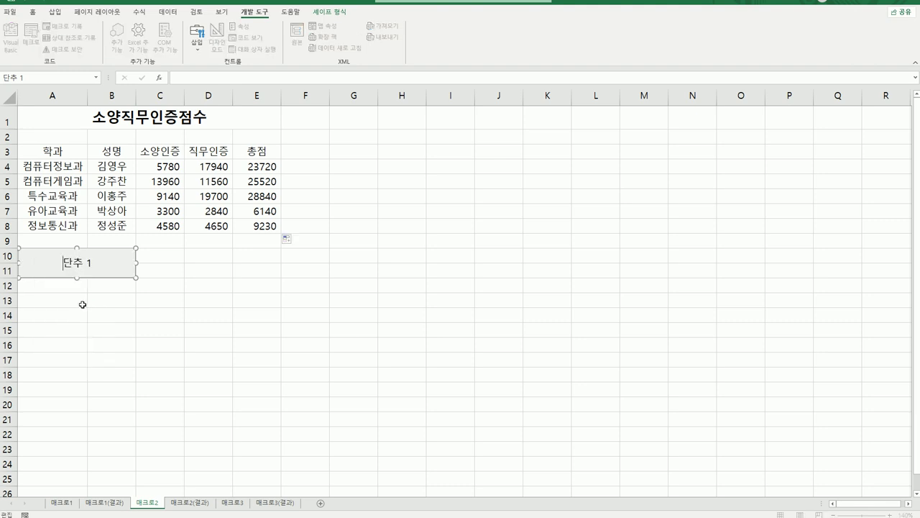
key("ctrl+a")
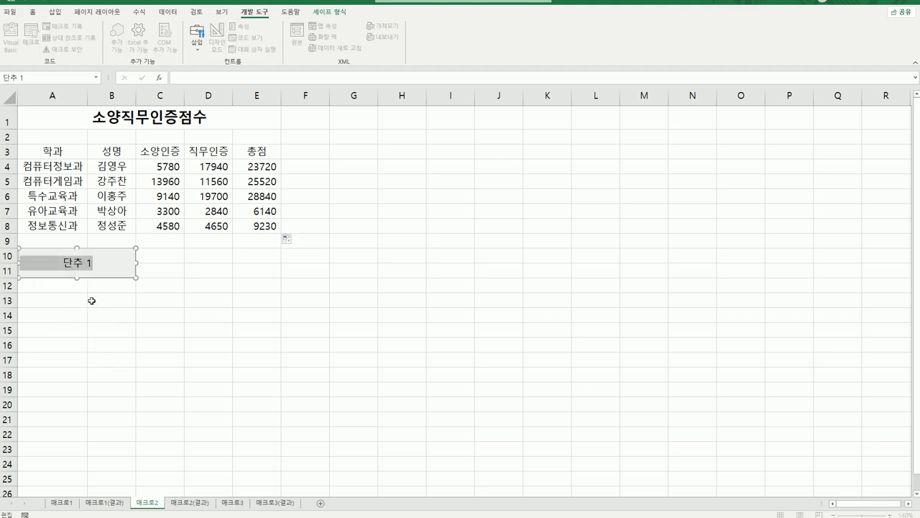
type("총점")
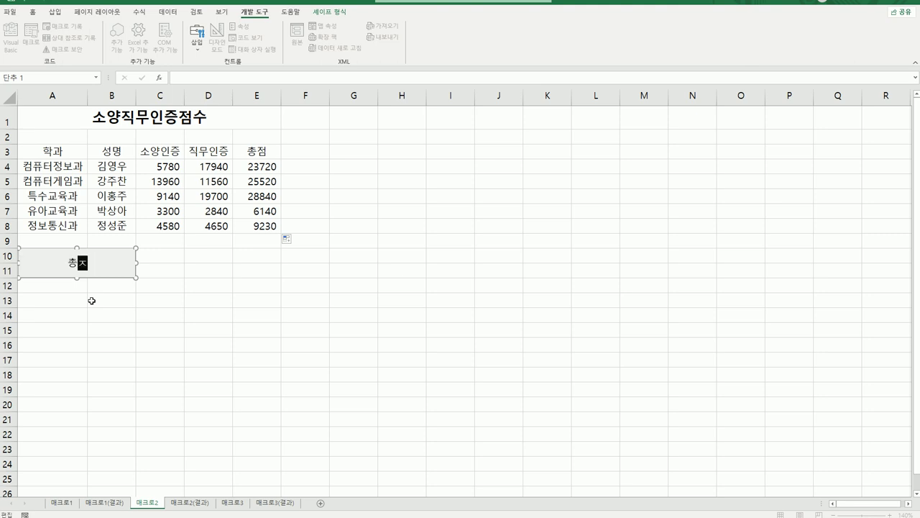
left_click(338, 358)
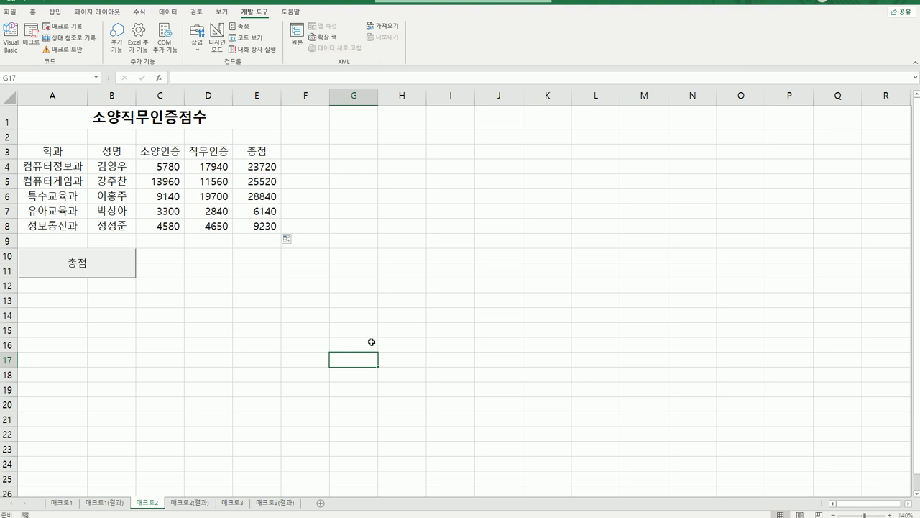
left_click(348, 298)
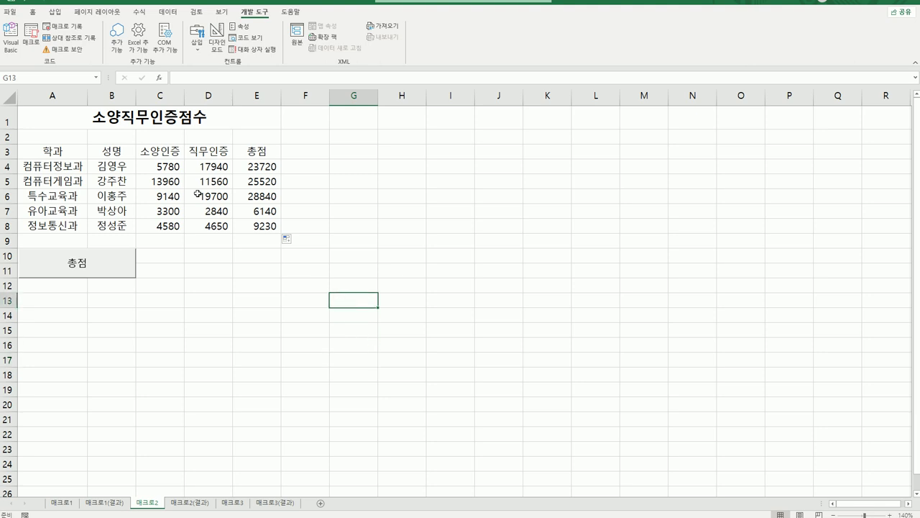
Step: Draw a bevel rectangle shape over D10:E11 and label it 테두리
left_click(64, 14)
left_click(112, 43)
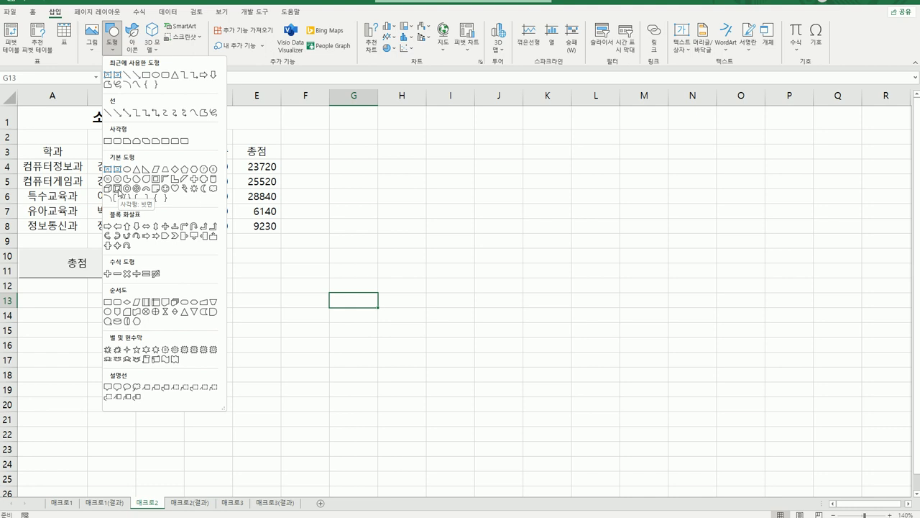
left_click(117, 188)
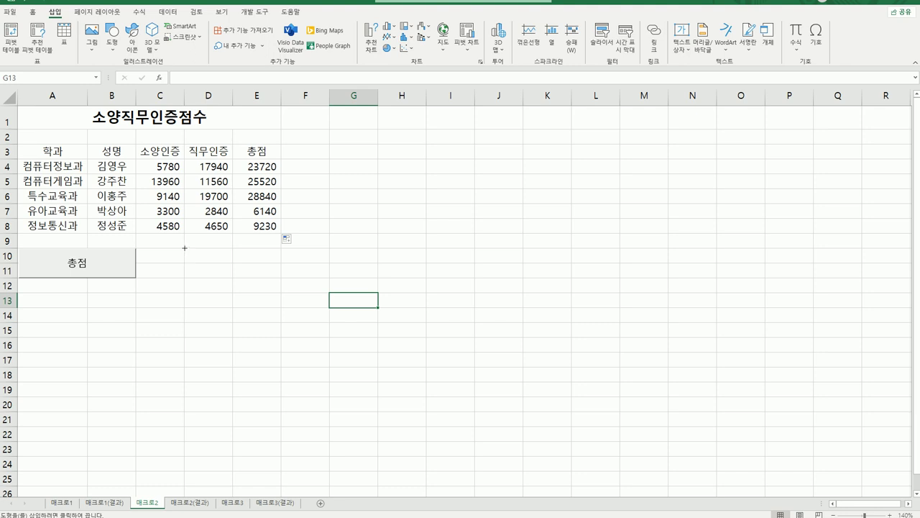
left_click_drag(185, 248, 267, 277)
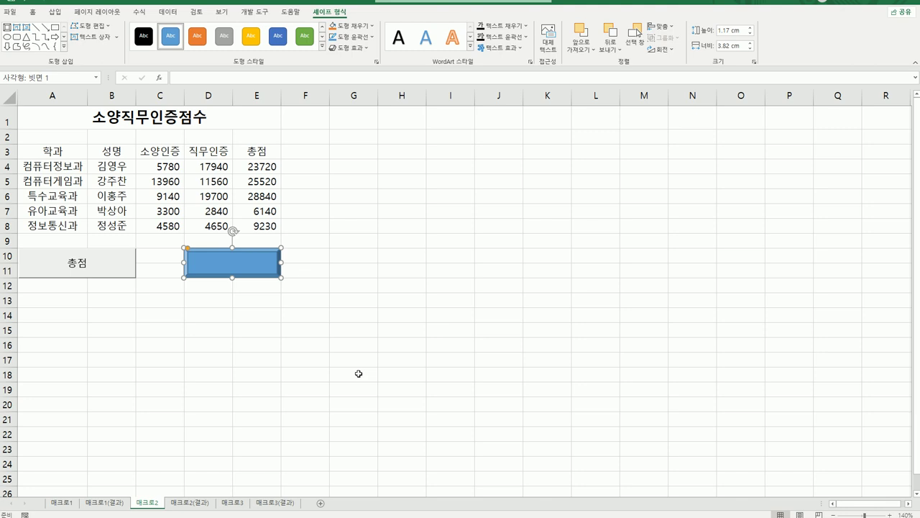
type("테두리")
Step: Assign a new macro named 테두리 to the bevel shape and start recording it in the current workbook
right_click(253, 258)
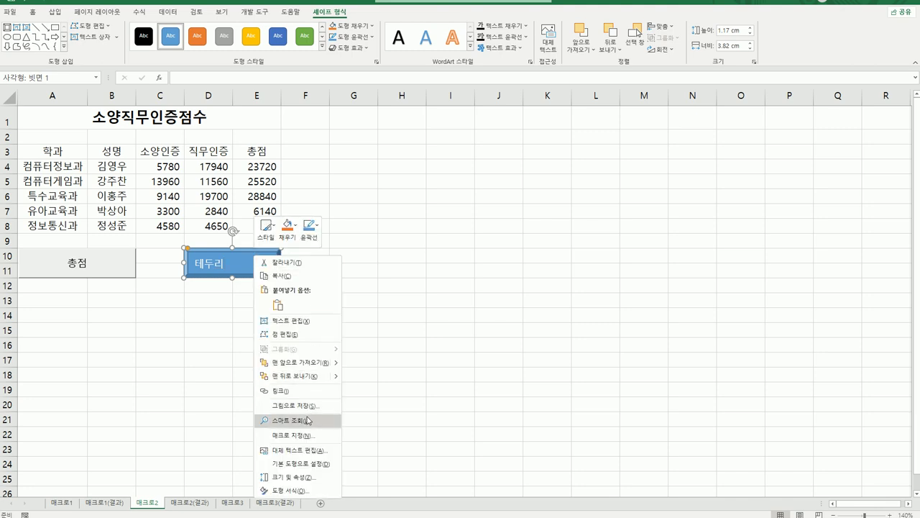
left_click(317, 438)
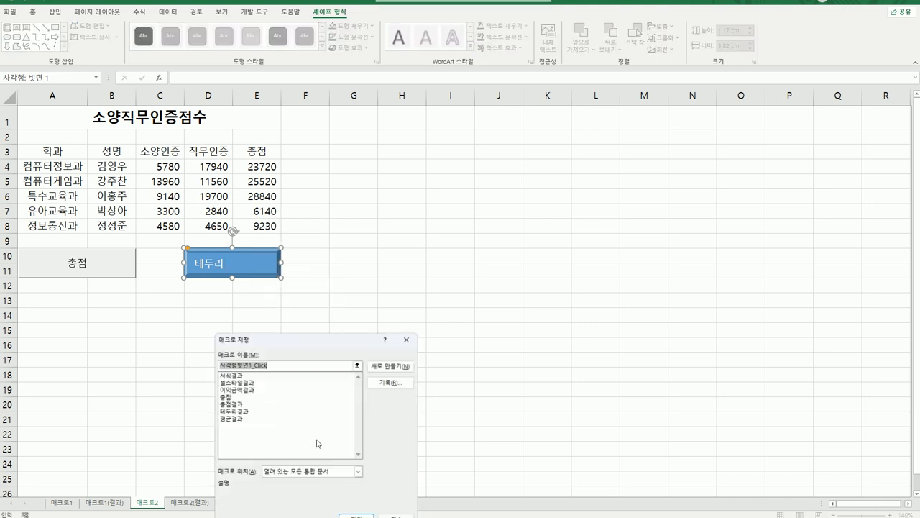
left_click_drag(324, 348, 454, 185)
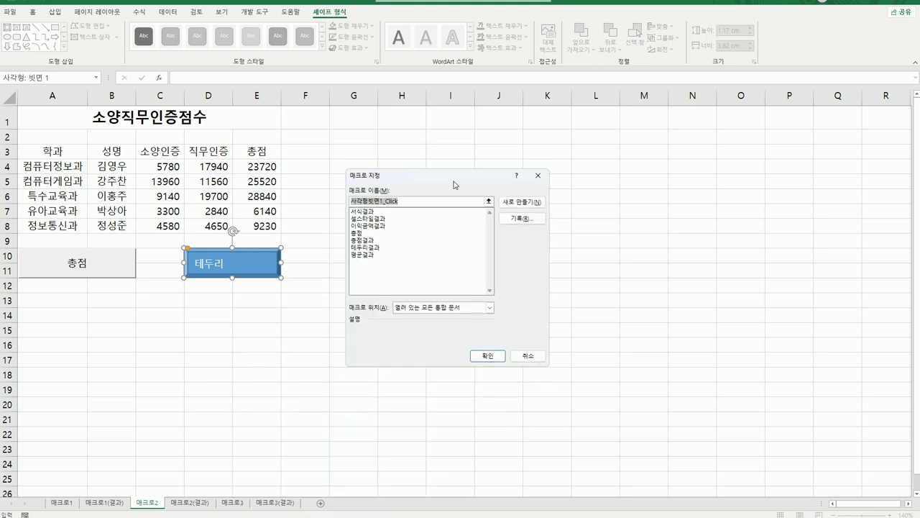
type("테두리")
left_click(517, 217)
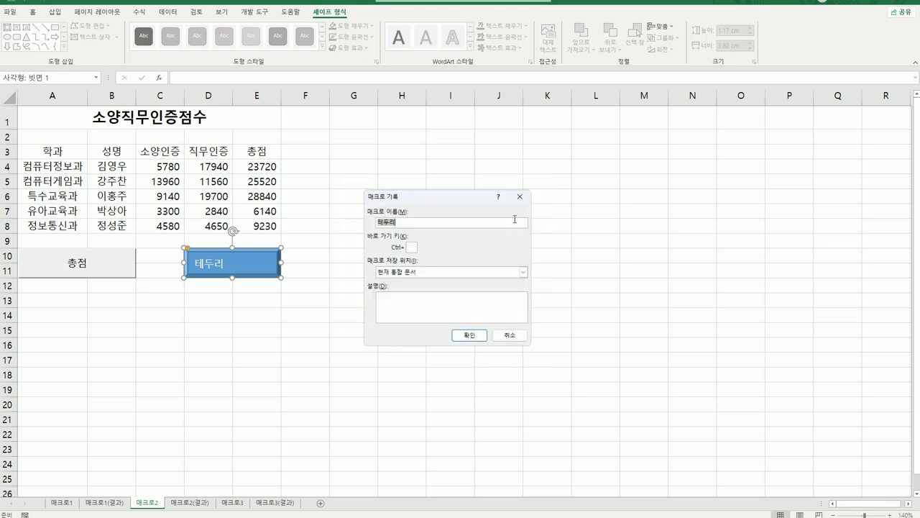
left_click(471, 336)
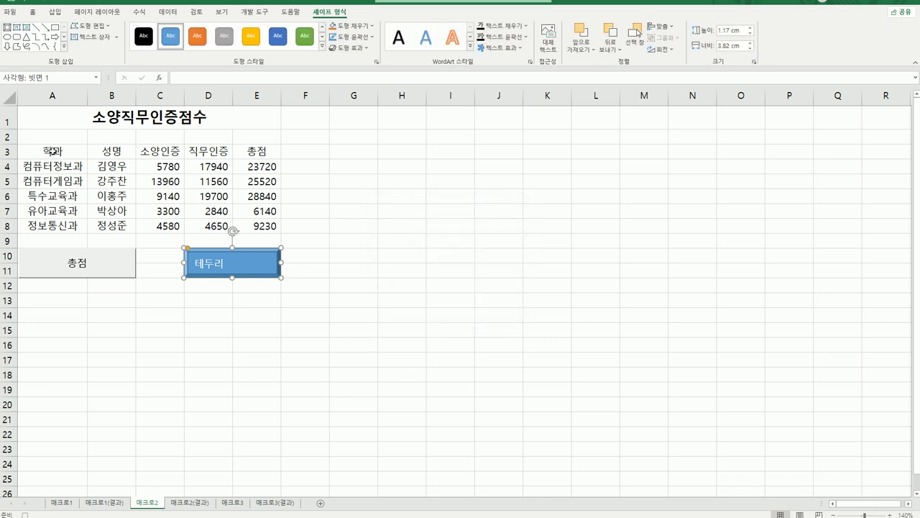
Step: Apply all borders to A3:E8 and stop recording the 테두리 macro
left_click_drag(54, 151, 248, 228)
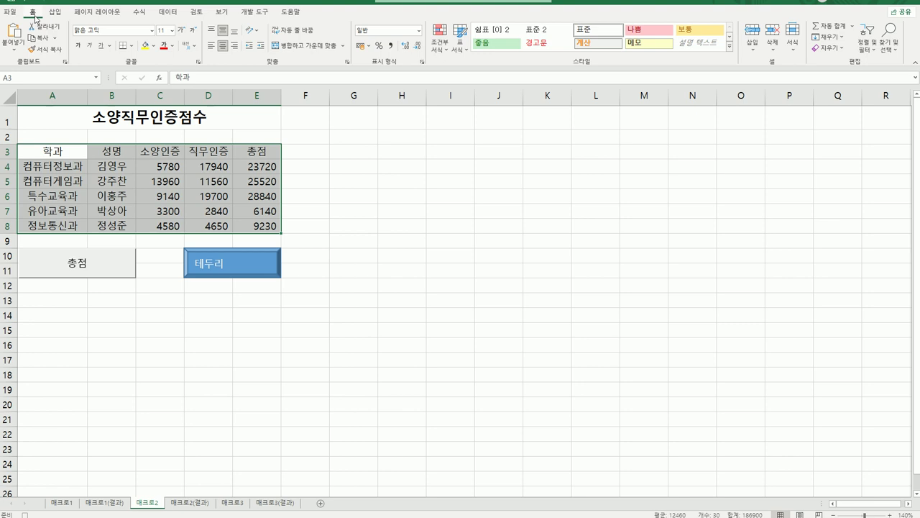
left_click(133, 53)
left_click(145, 141)
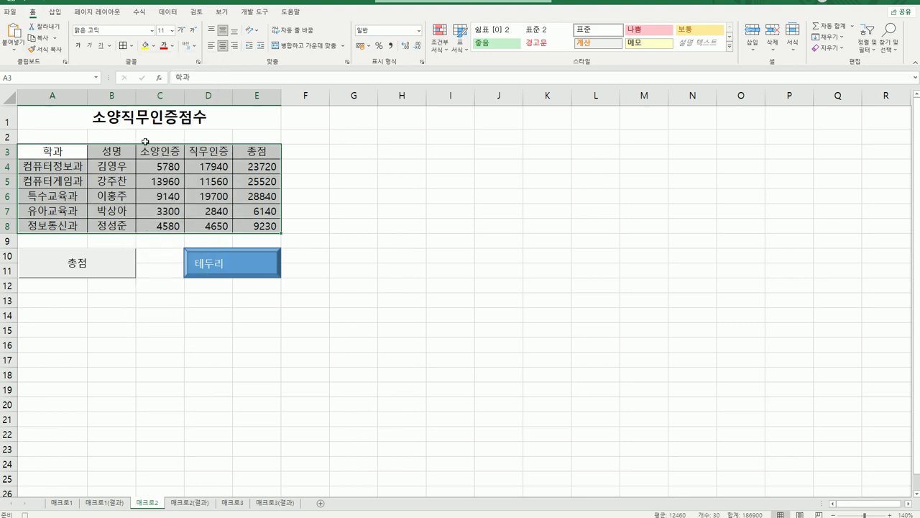
left_click(249, 228)
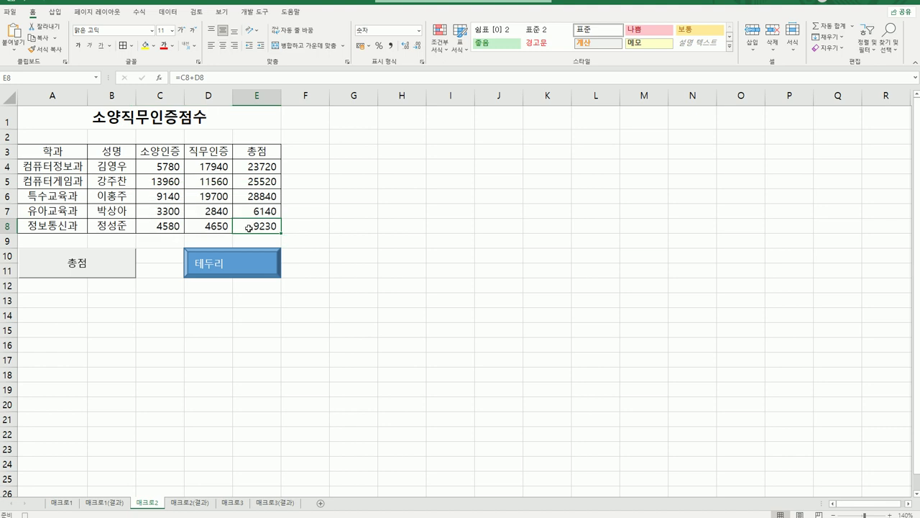
left_click(252, 12)
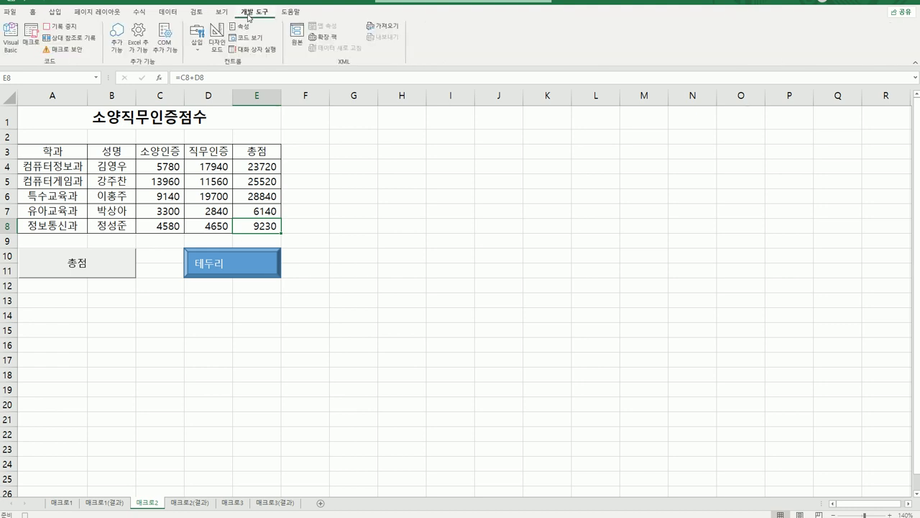
left_click(66, 29)
left_click(409, 370)
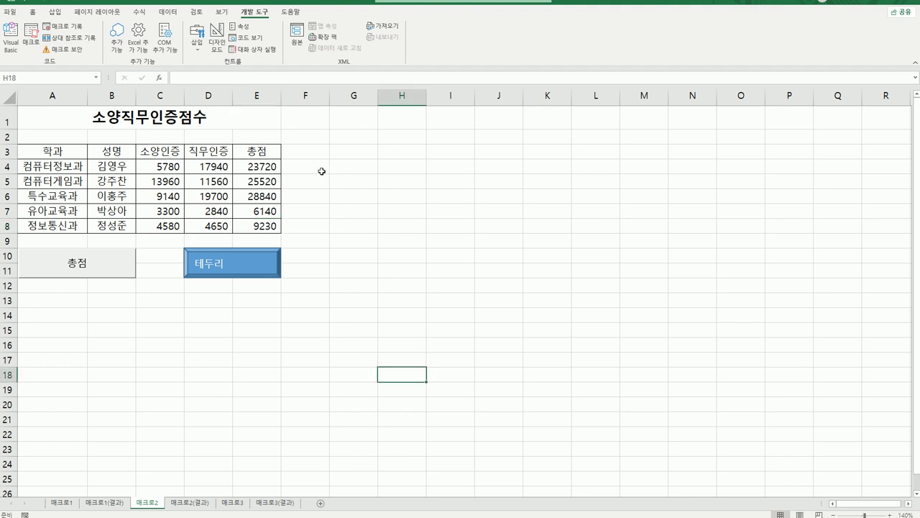
Step: Clear the totals in E4:E8 and remove all borders from A3:E8
left_click_drag(262, 170, 265, 225)
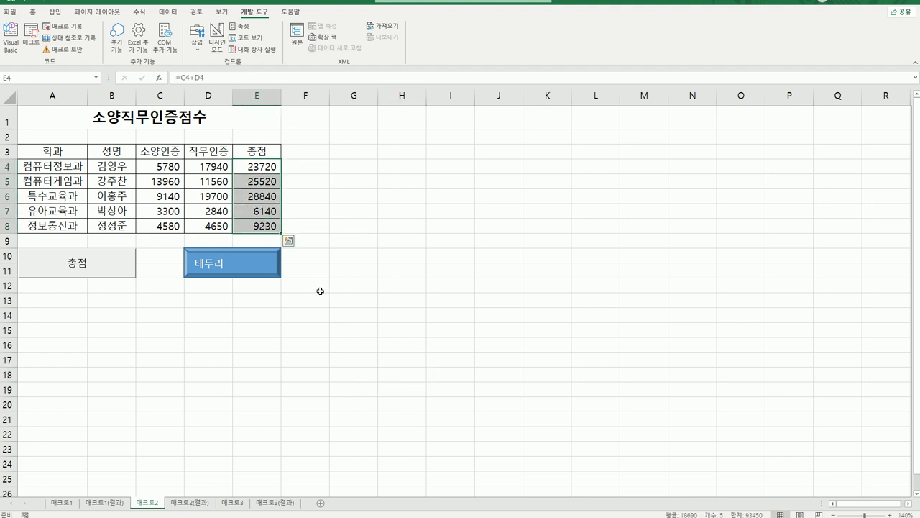
key("Delete")
left_click_drag(42, 152, 257, 223)
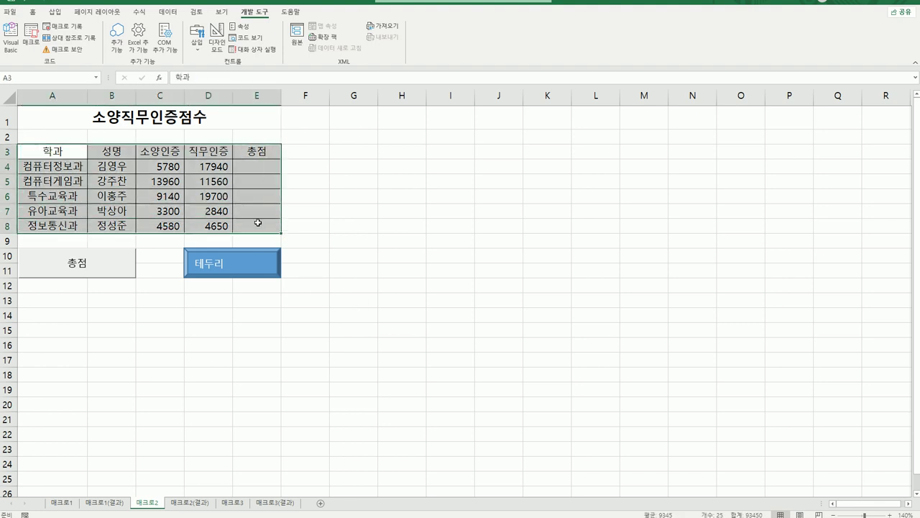
left_click(32, 12)
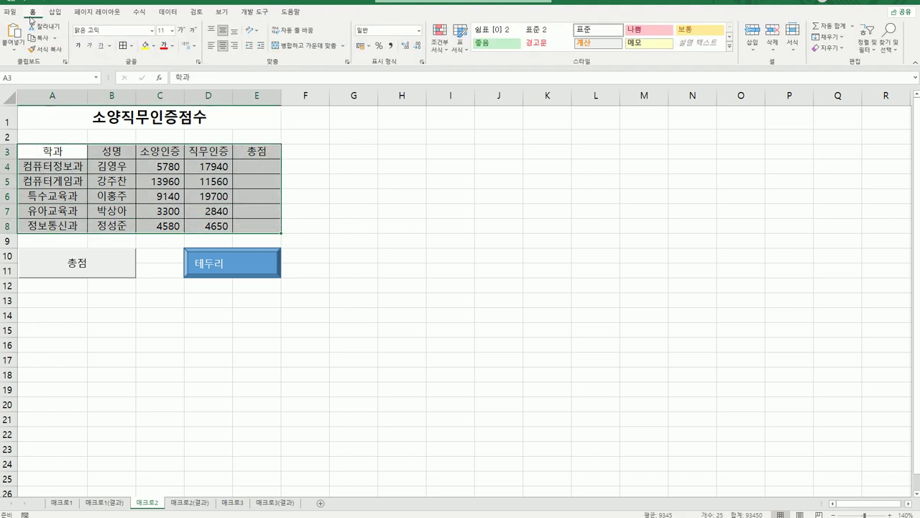
left_click(131, 45)
left_click(147, 128)
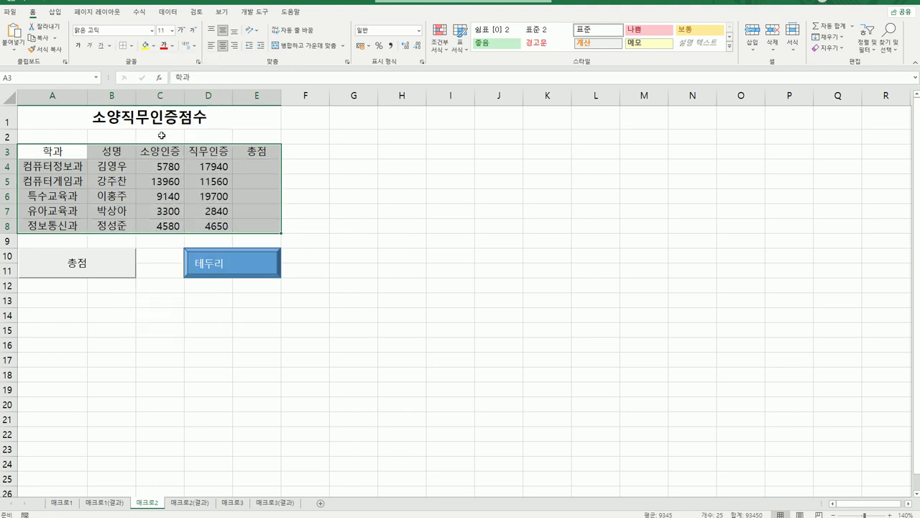
left_click(354, 314)
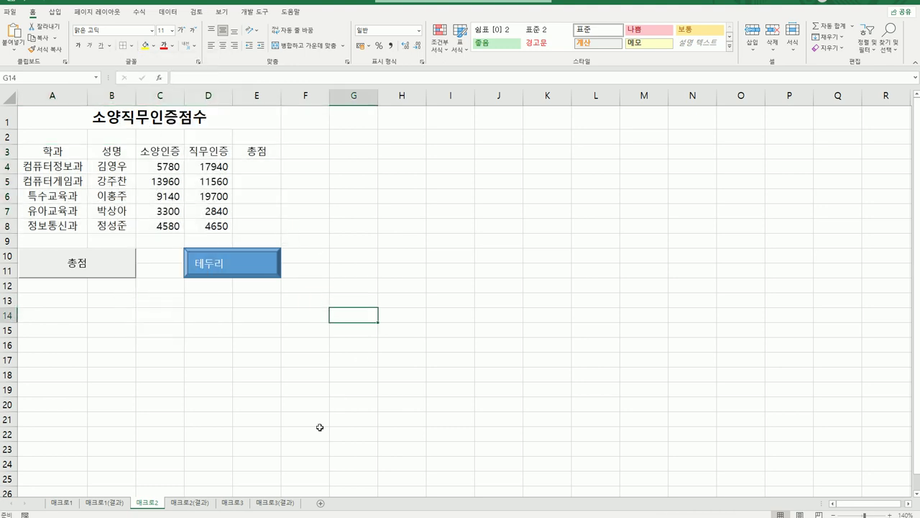
Step: Run the 총점 button's macro and the 테두리 shape's macro to test them
left_click(113, 262)
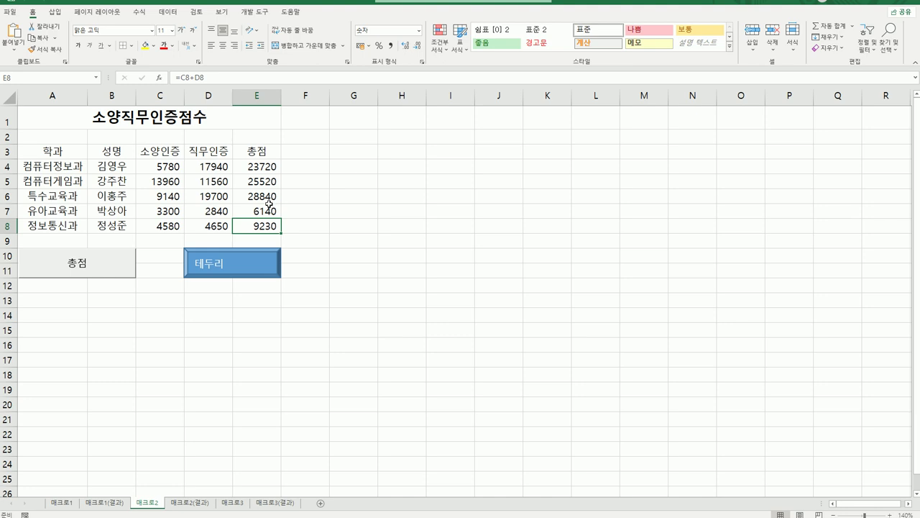
left_click(250, 264)
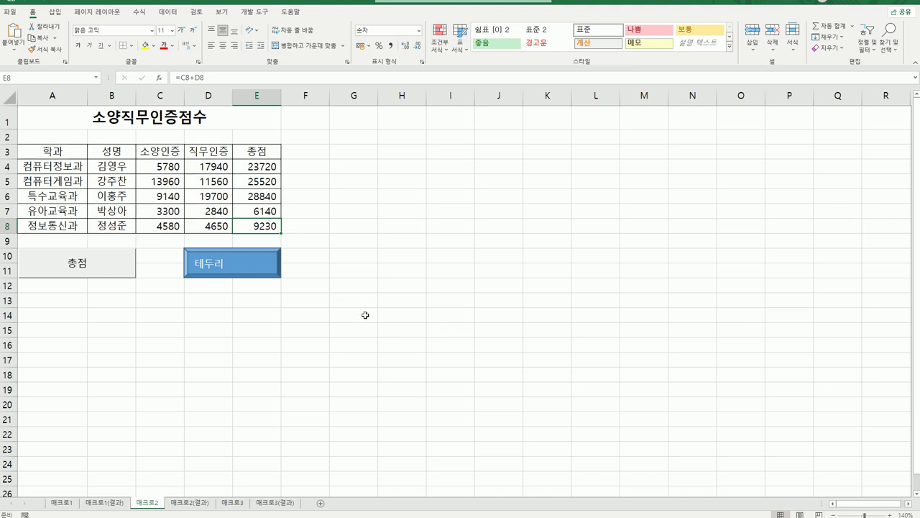
Step: Check the finished table, button and shape on the 매크로2(결과) sheet
left_click(365, 315)
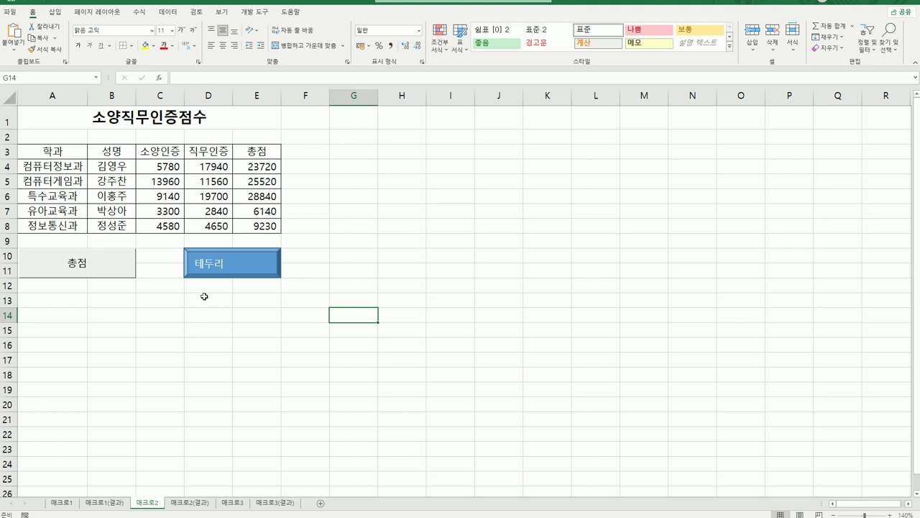
left_click(194, 503)
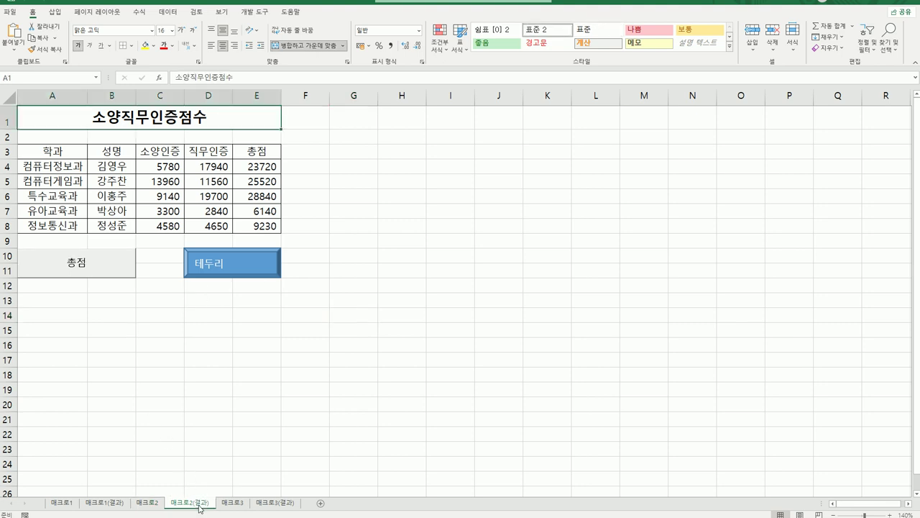
key("alt+F11")
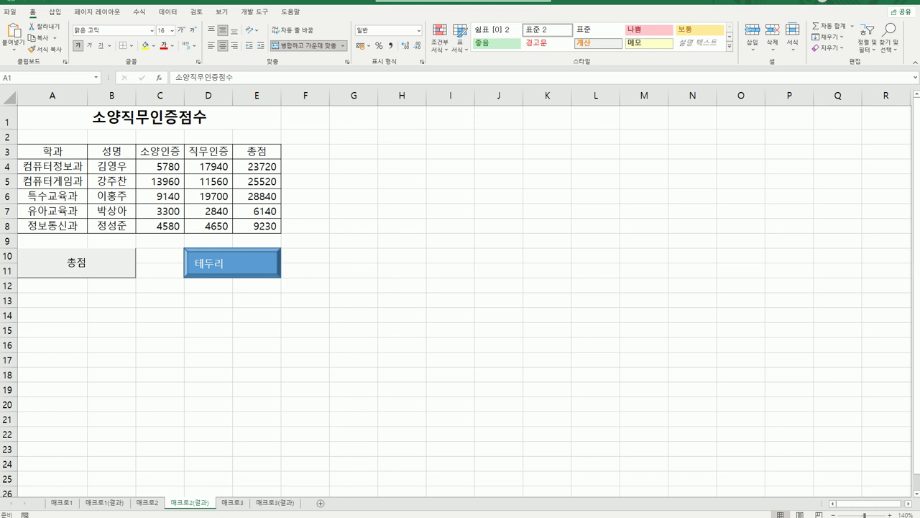
Step: Switch to the 매크로3 sheet and look over the empty 이익금액 column of the sales table
left_click(238, 508)
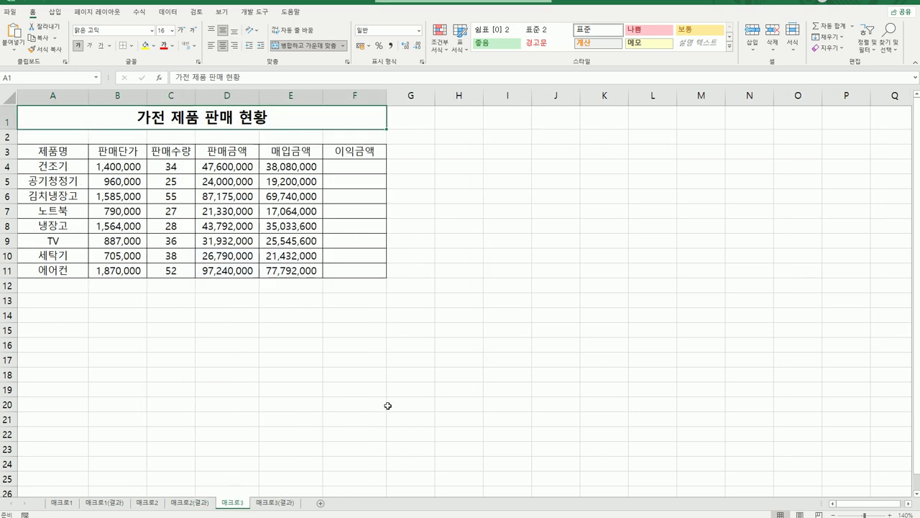
left_click(442, 423)
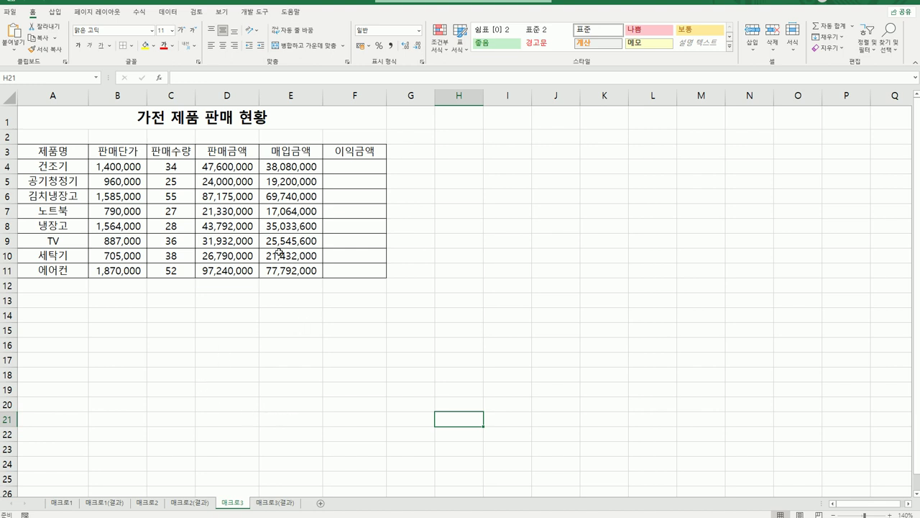
left_click(345, 167)
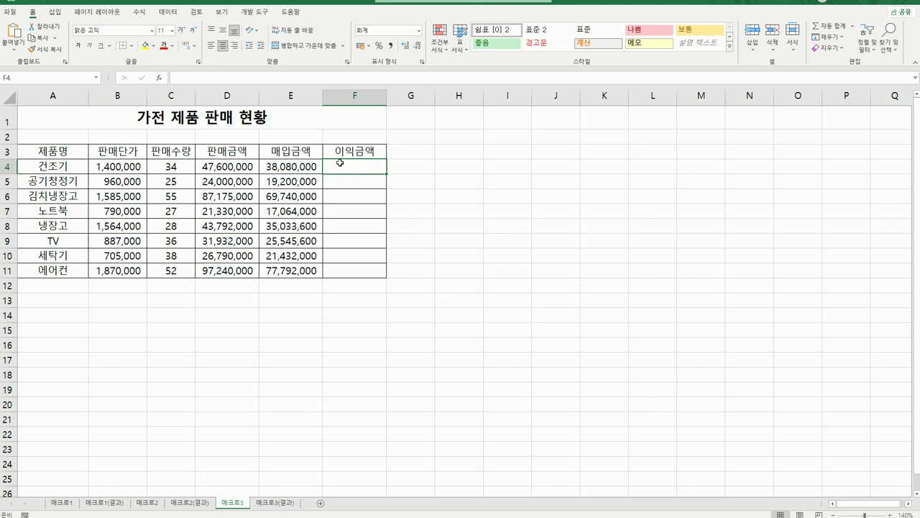
left_click(530, 310)
left_click(586, 393)
left_click(255, 399)
left_click(492, 331)
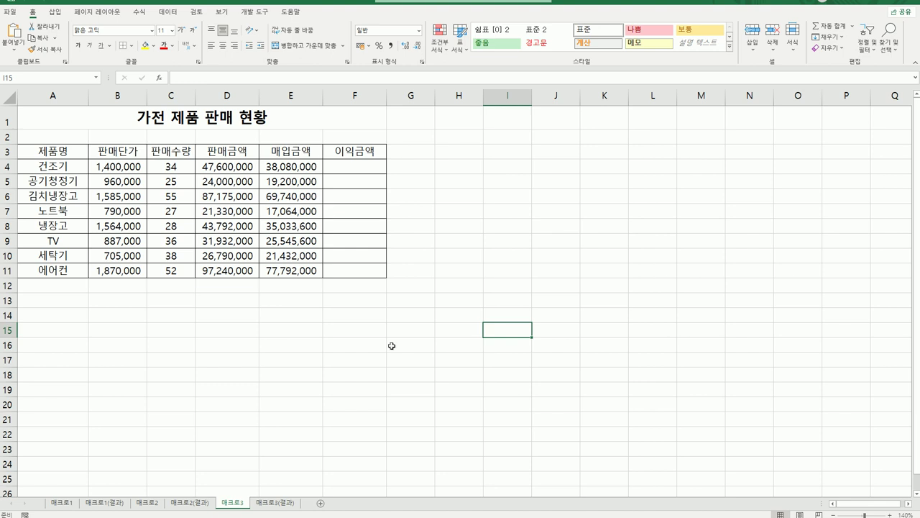
Step: Start recording a new macro named 이익금액, stored in the current workbook
left_click(256, 14)
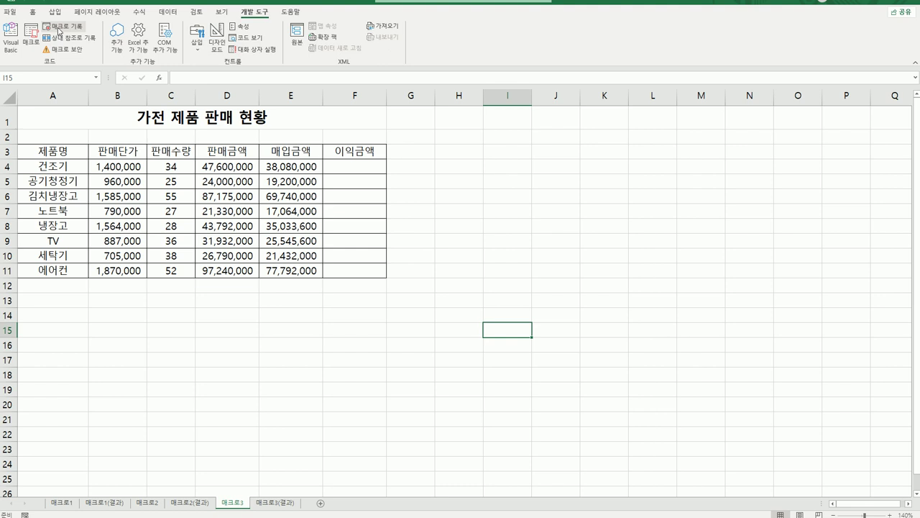
left_click(59, 28)
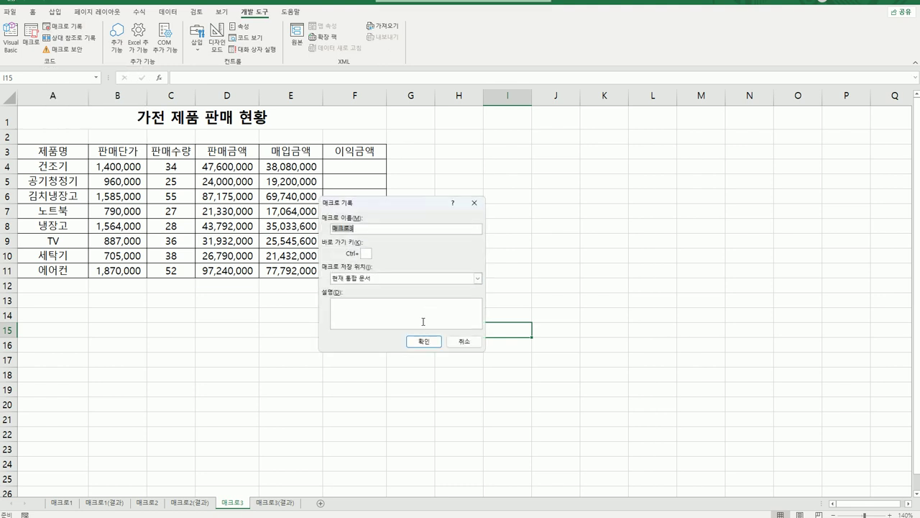
left_click_drag(388, 206, 526, 141)
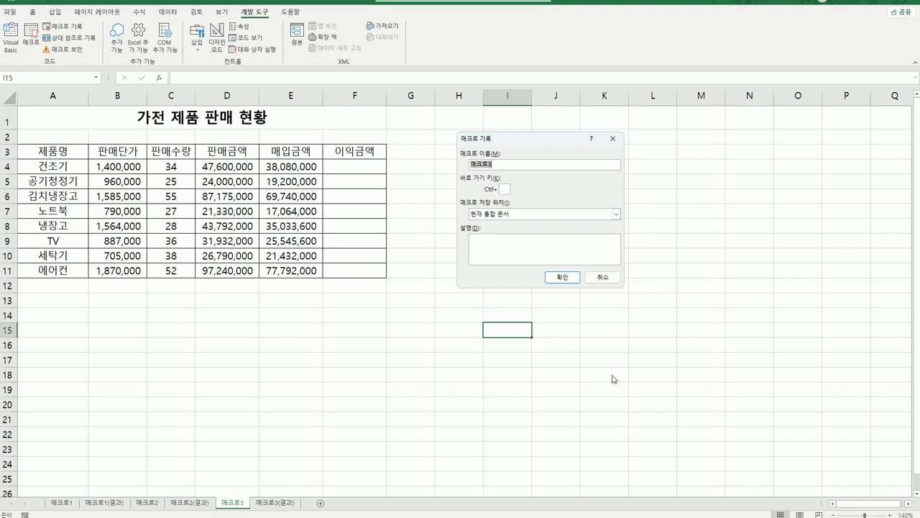
type("이익금액")
left_click(551, 279)
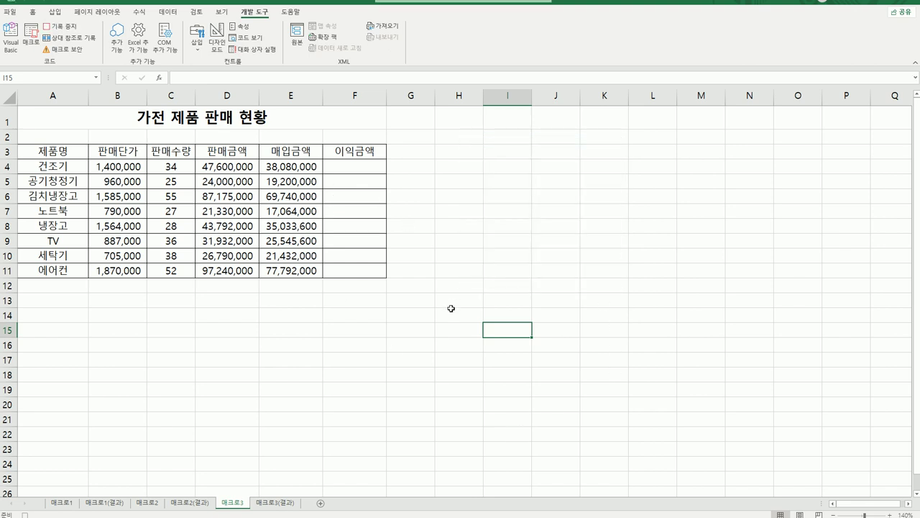
Step: Enter the formula =D4-E4 in F4 to calculate the first product's profit
left_click(377, 168)
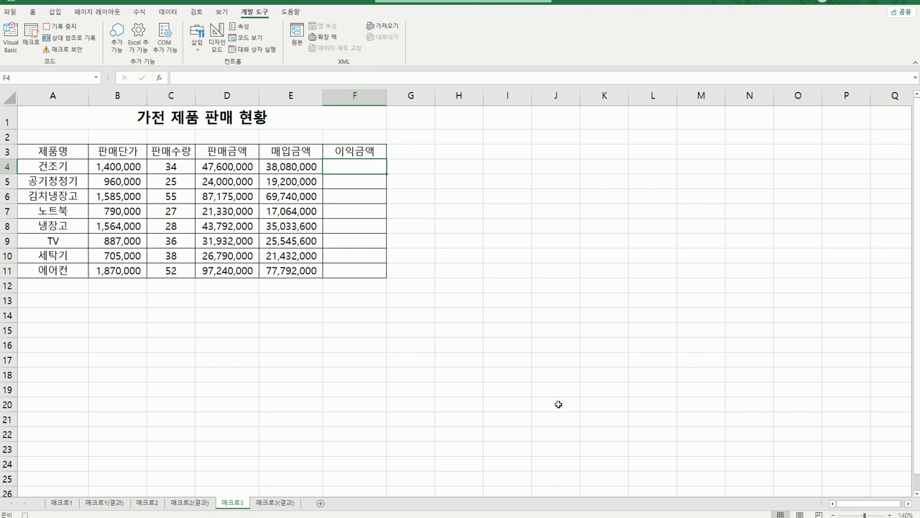
type("=")
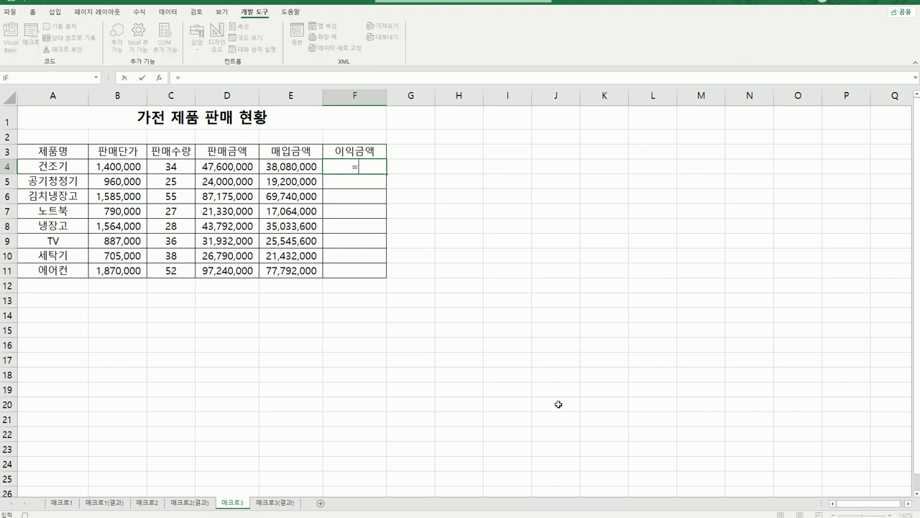
left_click(251, 170)
type("-")
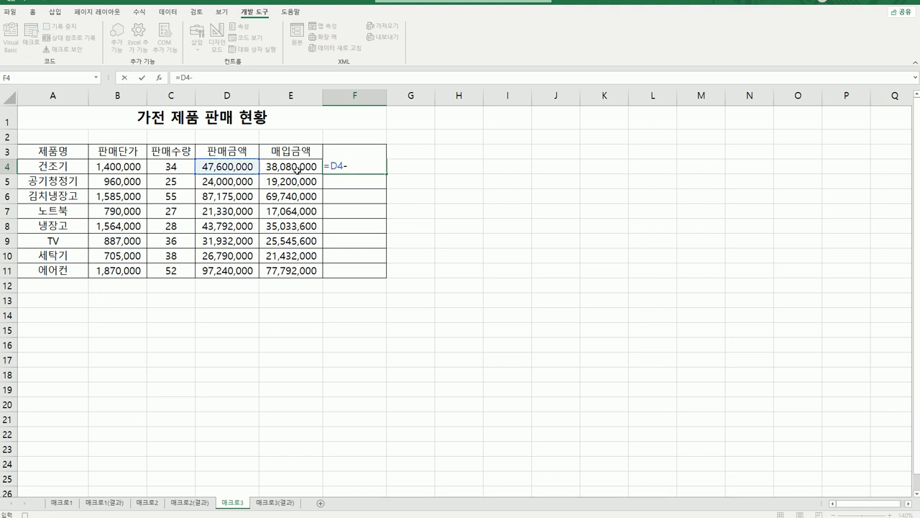
left_click(297, 170)
key("Return")
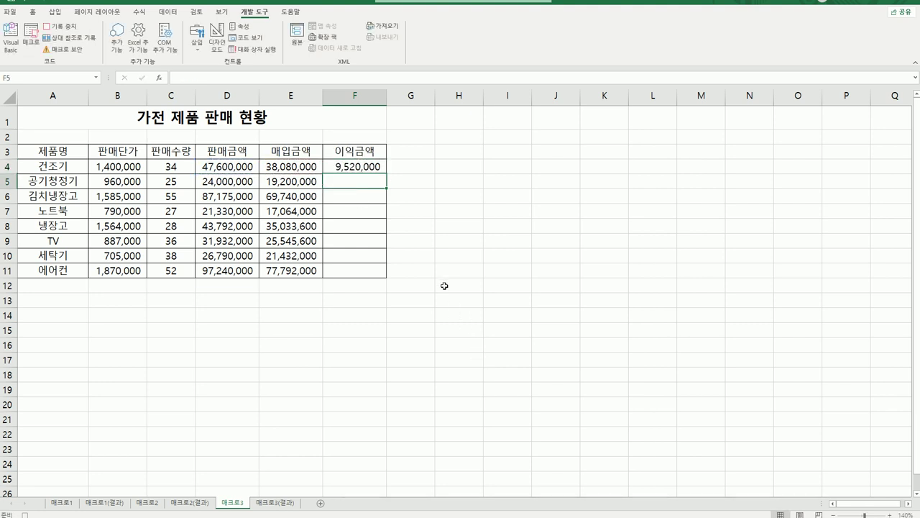
Step: Fill the F4 formula down to F11 and stop recording the 이익금액 macro
left_click(381, 171)
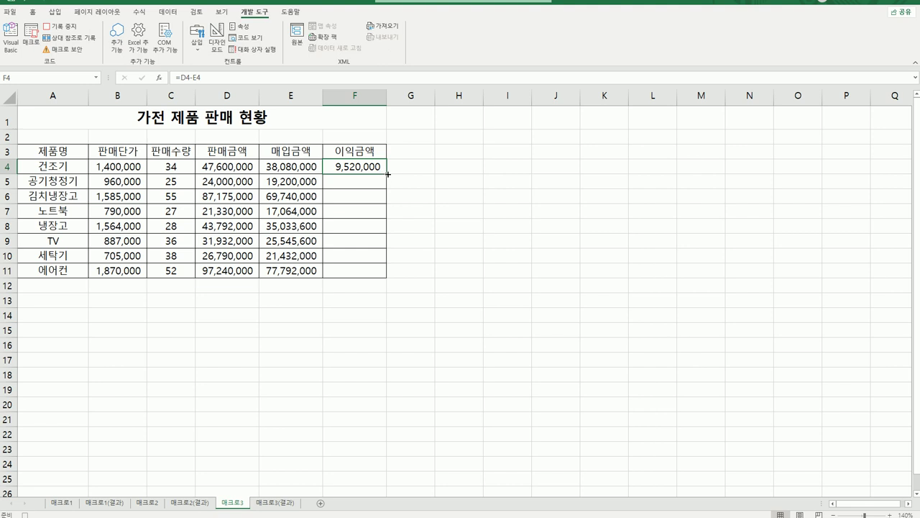
left_click_drag(387, 173, 373, 279)
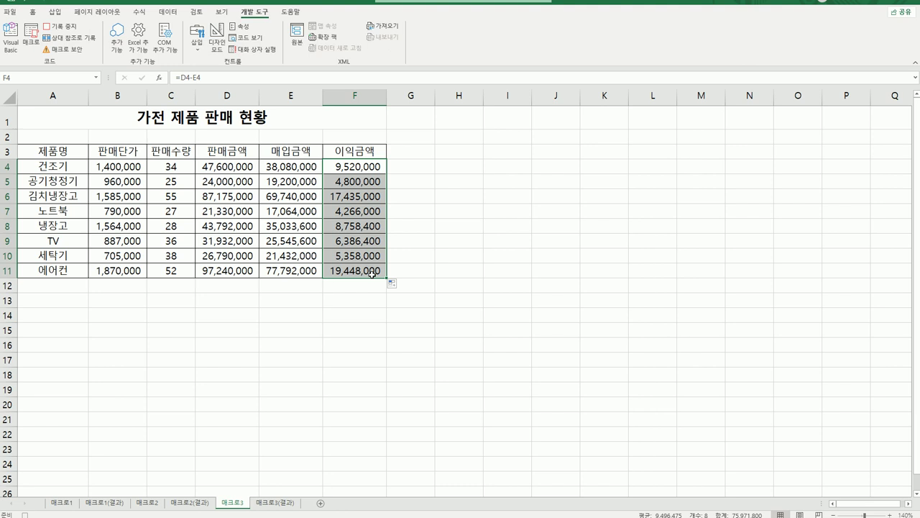
left_click(372, 274)
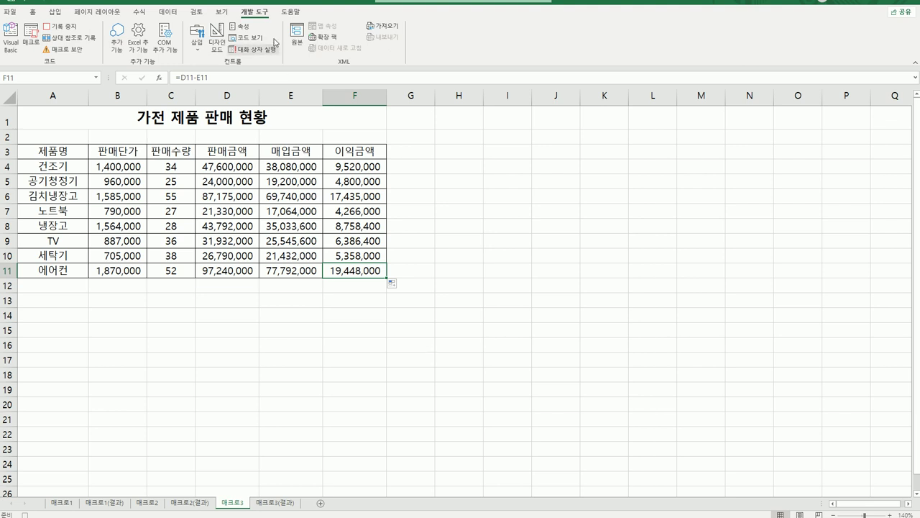
left_click(62, 29)
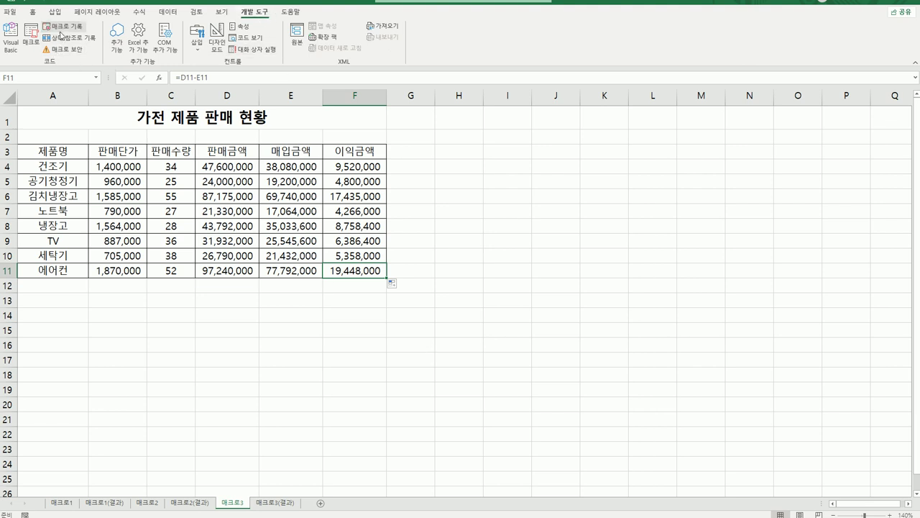
left_click(515, 375)
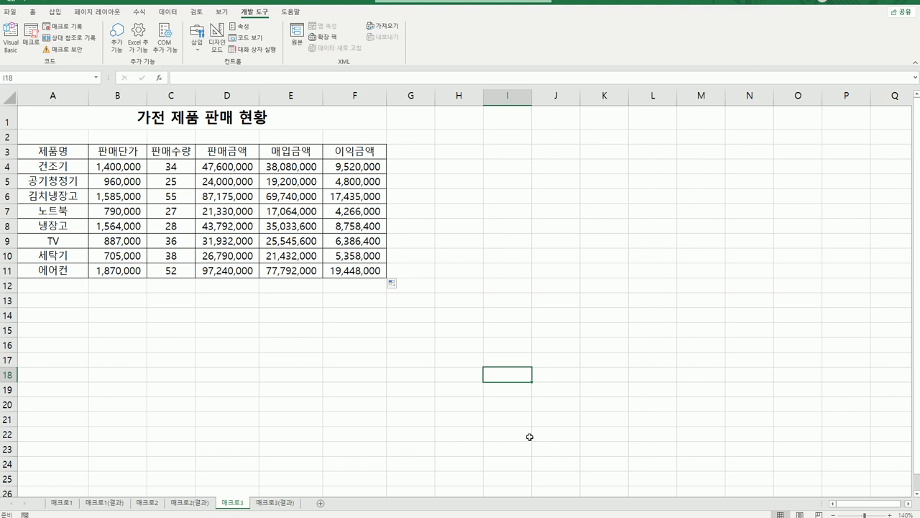
Step: Insert a form control button over B13:C14 and assign the 이익금액 macro to it
left_click(197, 52)
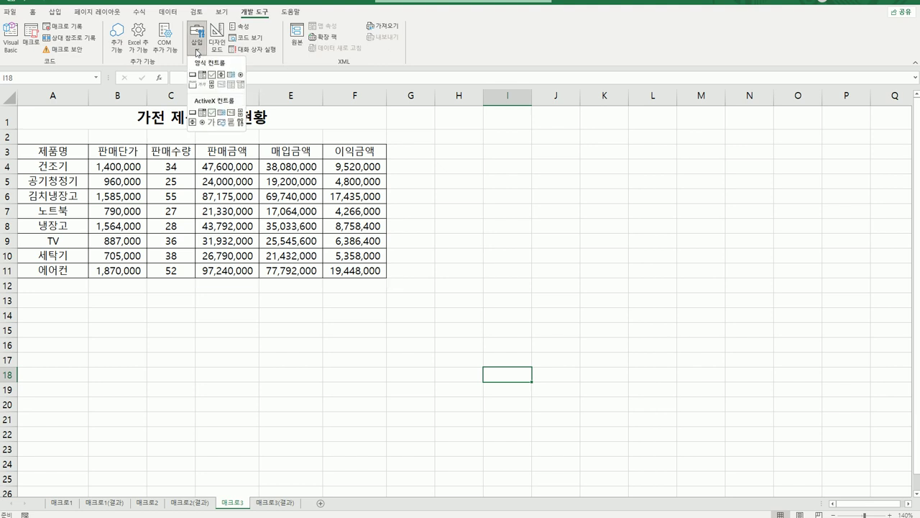
left_click(192, 75)
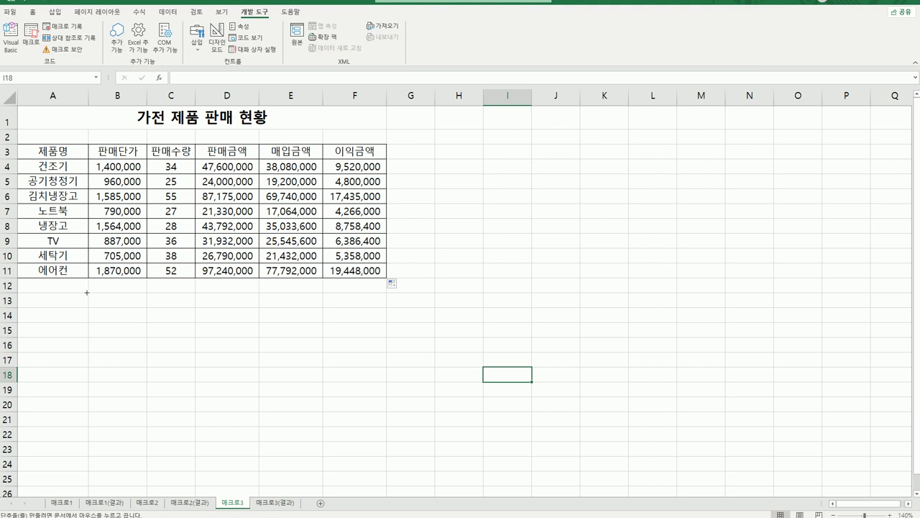
left_click_drag(88, 292, 178, 325)
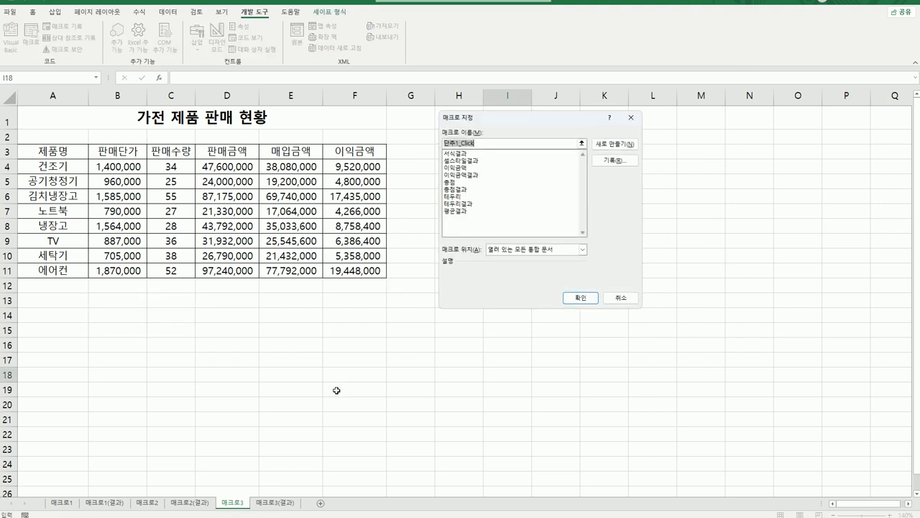
left_click(464, 167)
left_click(579, 299)
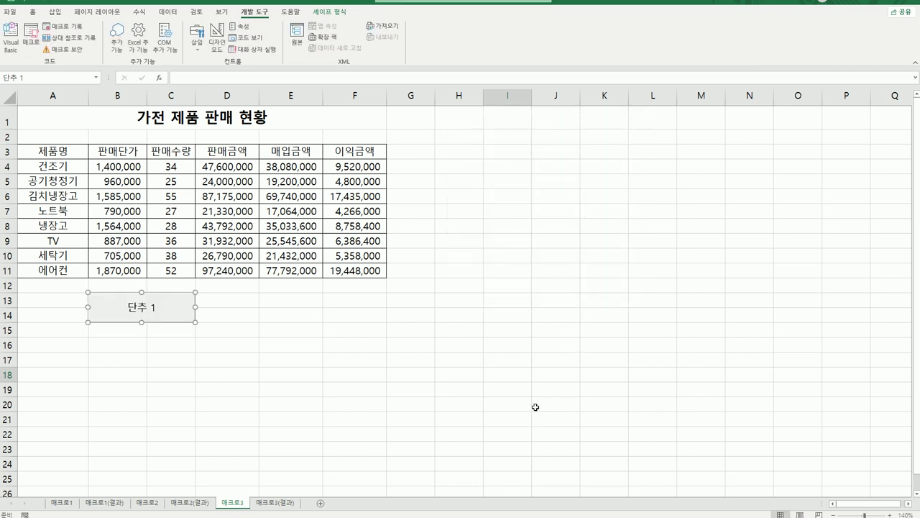
Step: Change the new button's label to 이익금액
type("이익")
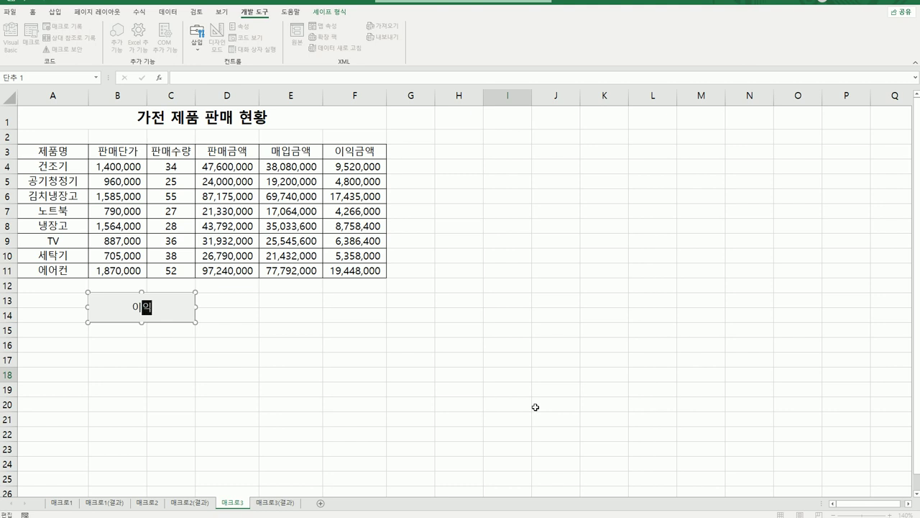
type("금애ㄱ")
right_click(183, 311)
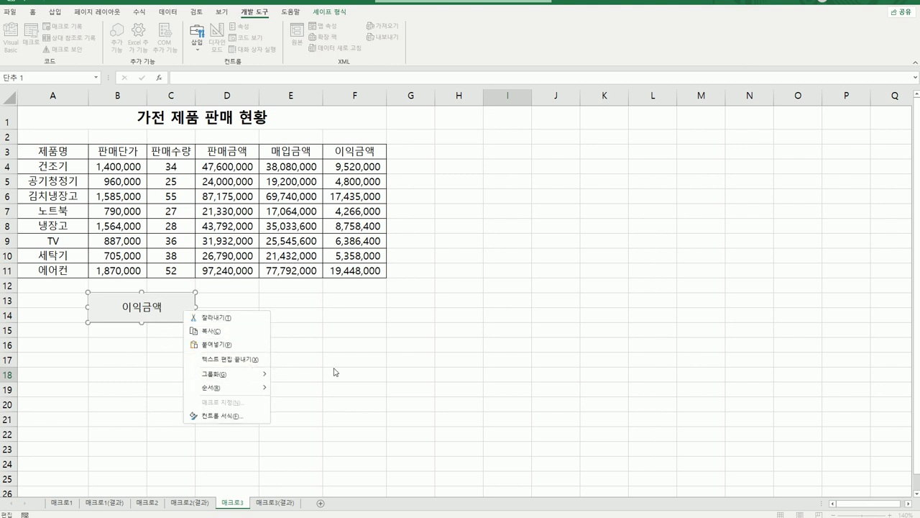
left_click(366, 374)
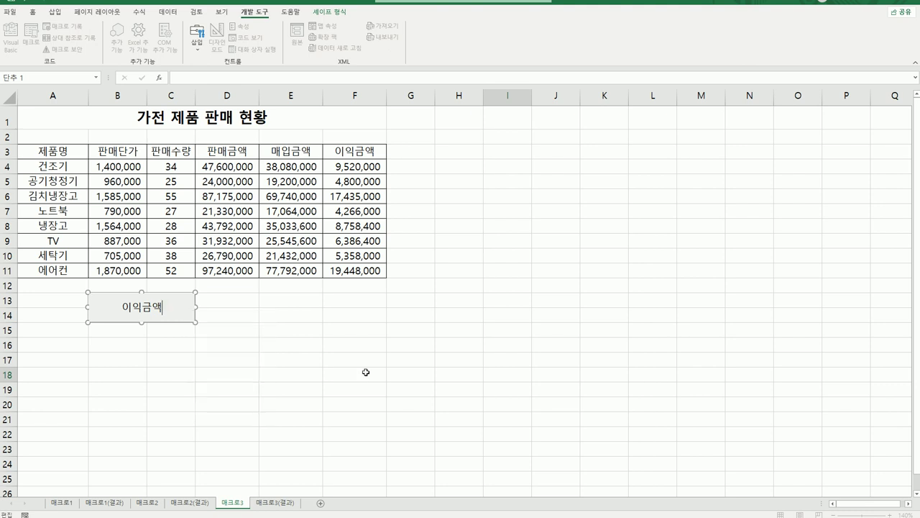
left_click(473, 433)
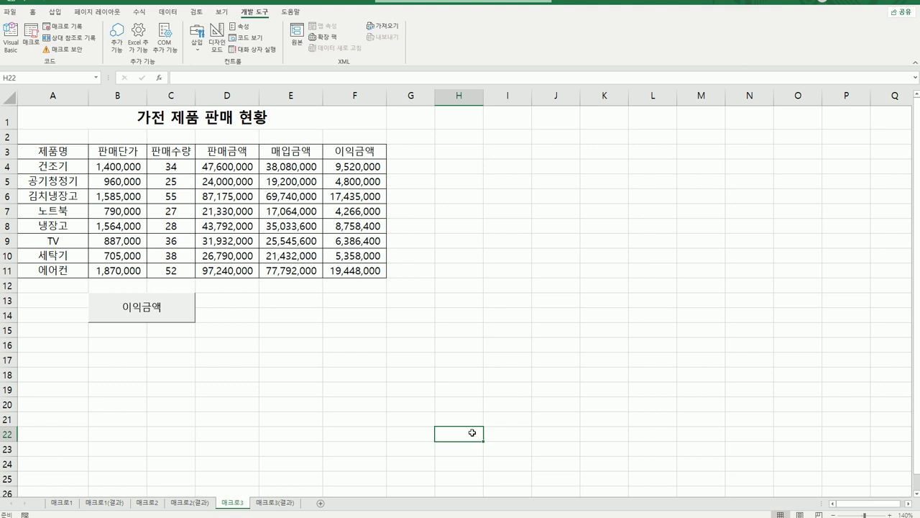
left_click(473, 307)
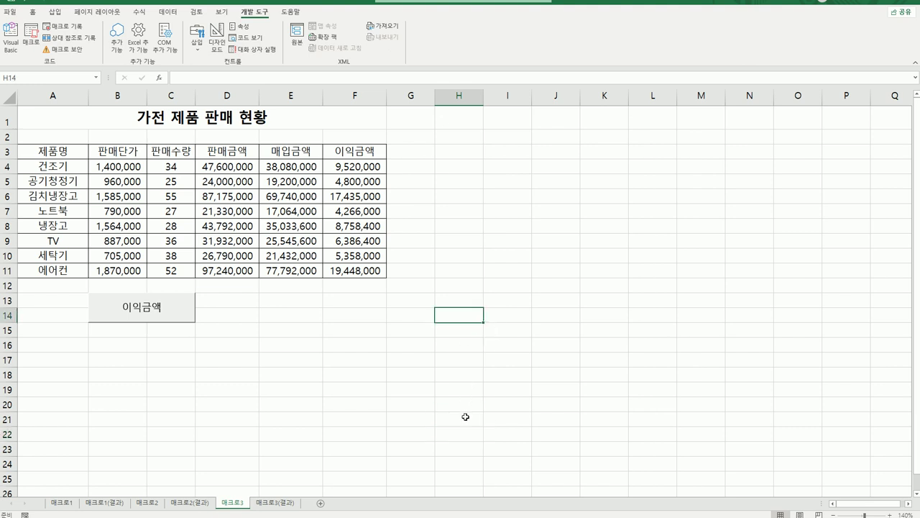
Step: Start recording a new macro named 셀스타일, stored in the current workbook
left_click(64, 25)
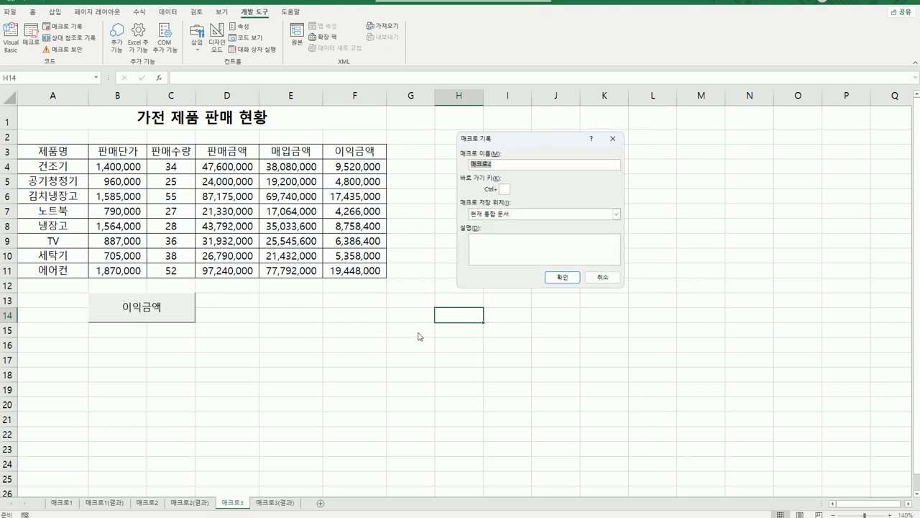
type("셀ㅅ")
type("스타일")
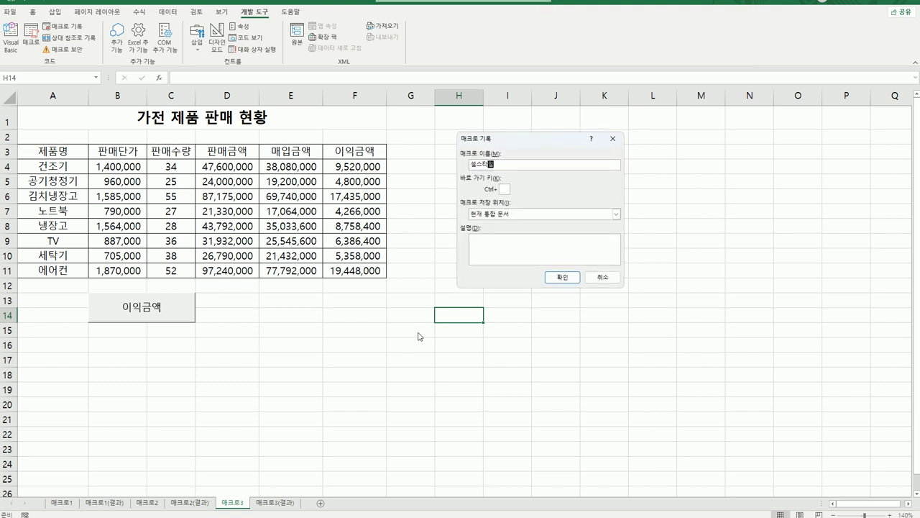
left_click(551, 278)
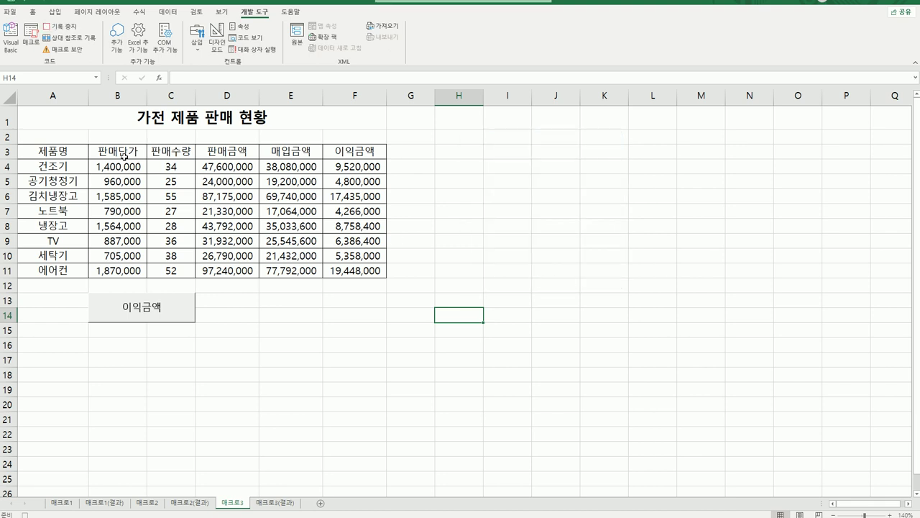
Step: Apply the 강조색1 cell style to the header cells A3:F3 and stop recording the 셀스타일 macro
left_click_drag(49, 155, 341, 155)
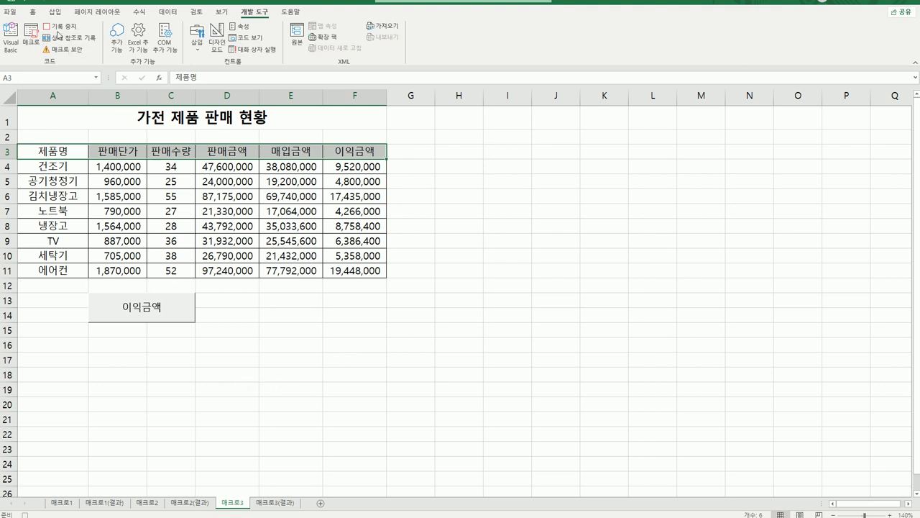
left_click(33, 12)
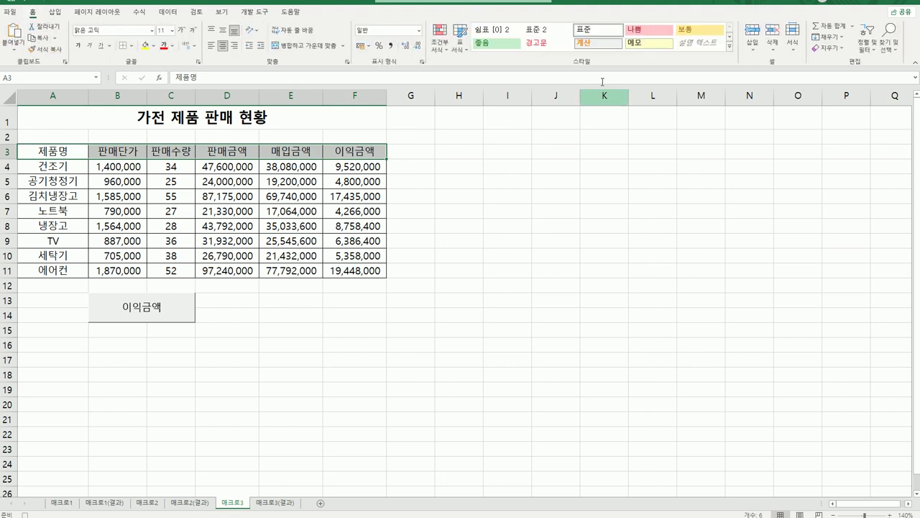
left_click(730, 47)
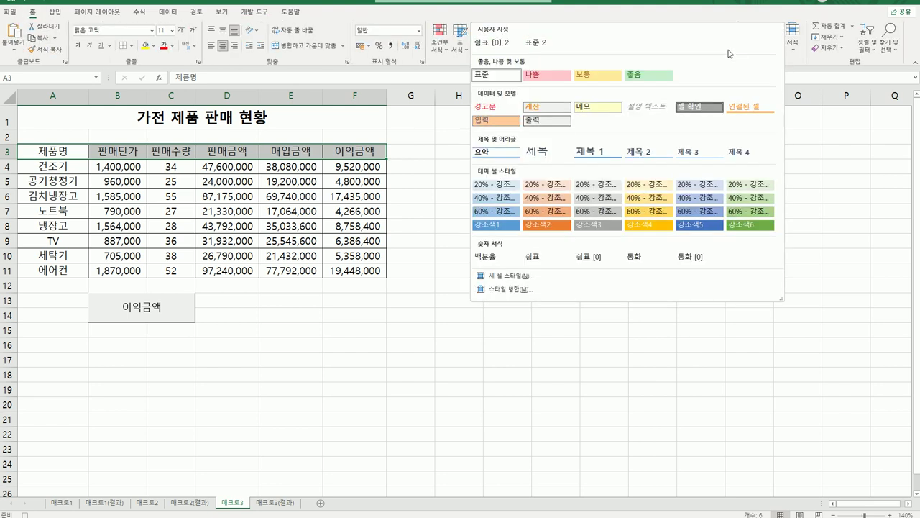
left_click(505, 227)
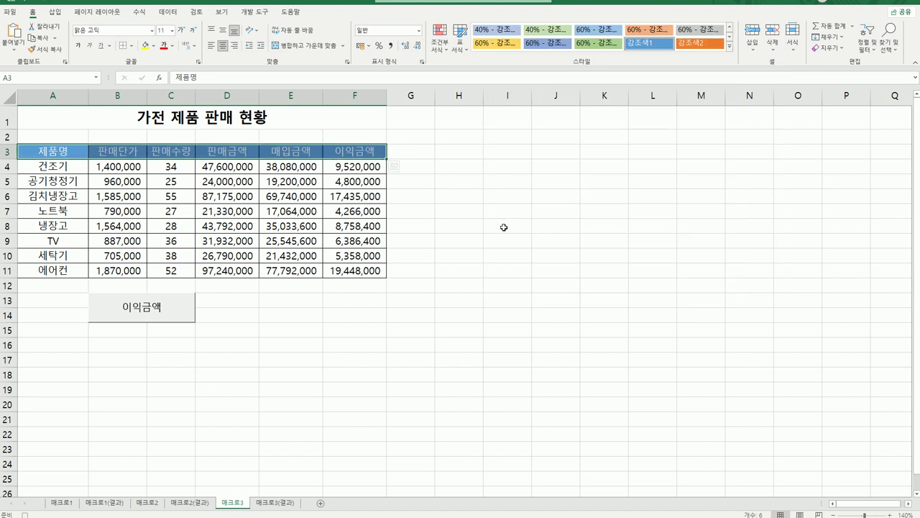
left_click(365, 151)
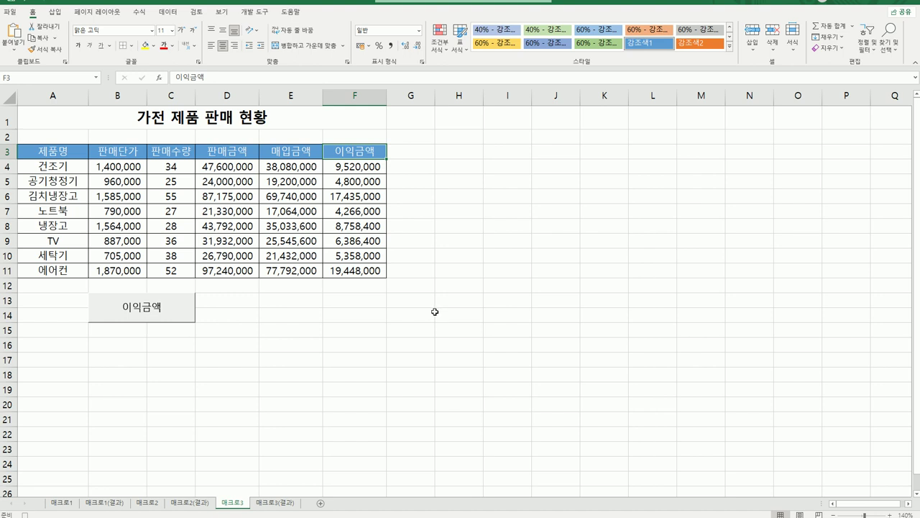
left_click(251, 15)
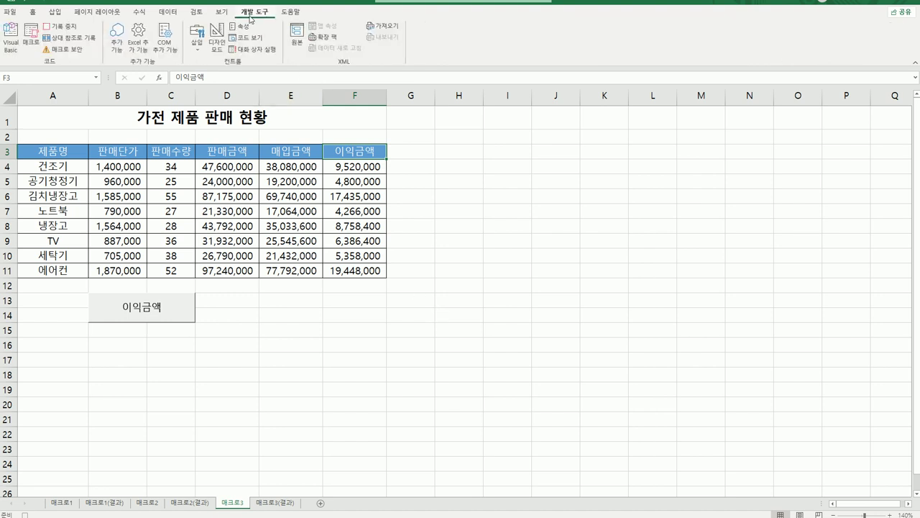
left_click(53, 28)
left_click(412, 399)
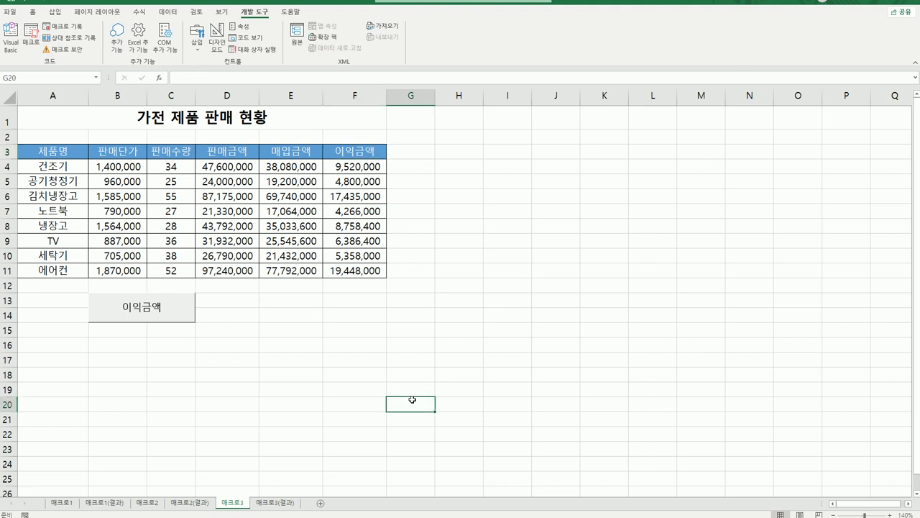
Step: Draw a rounded rectangle shape over E13:F14 and enter 셀스타일 as its text
left_click(53, 14)
left_click(112, 43)
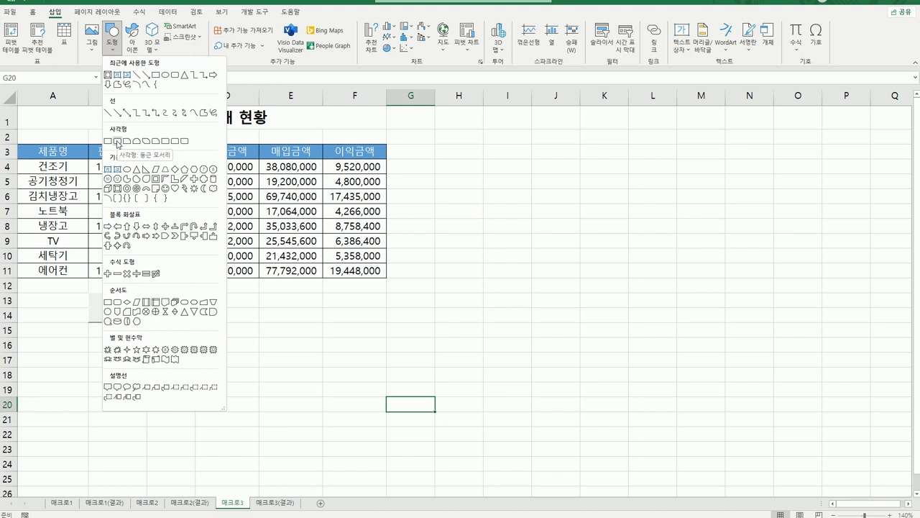
left_click(118, 144)
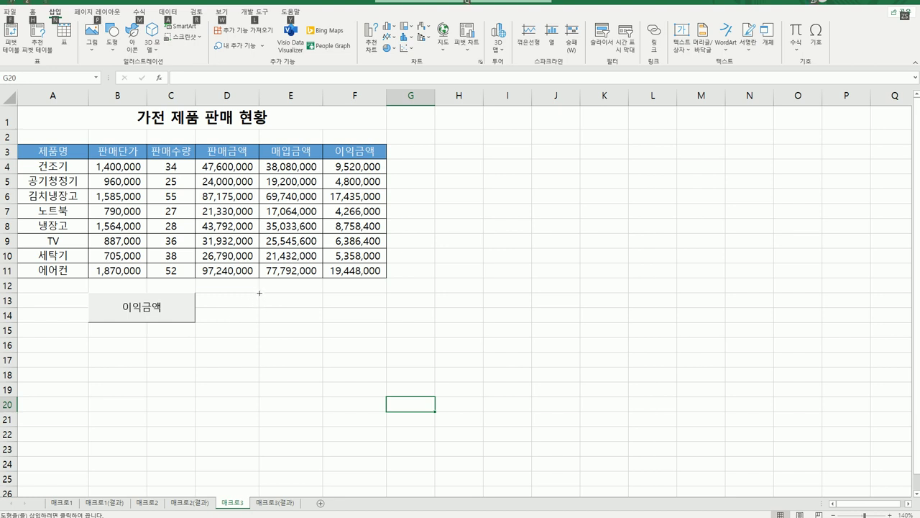
left_click_drag(259, 292, 379, 318)
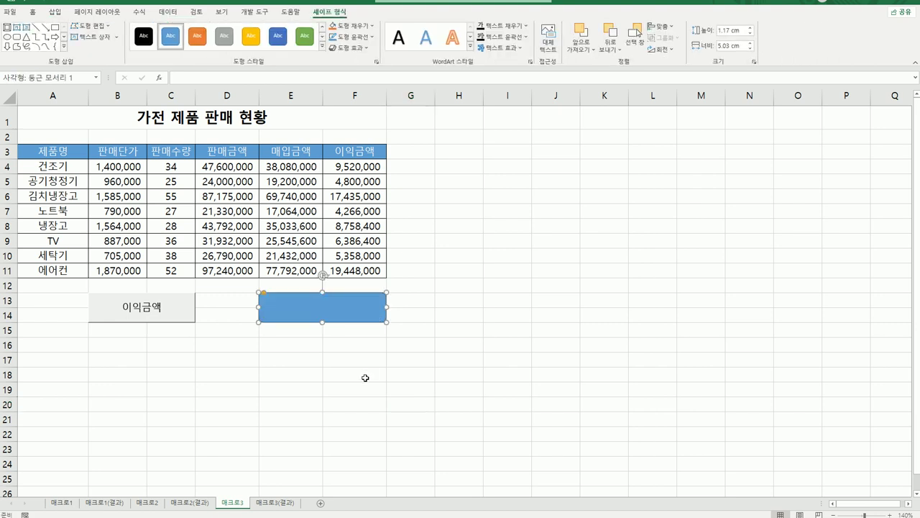
type("셀스타일")
Step: Assign the 셀스타일 macro to the rounded rectangle and deselect the shape
right_click(364, 303)
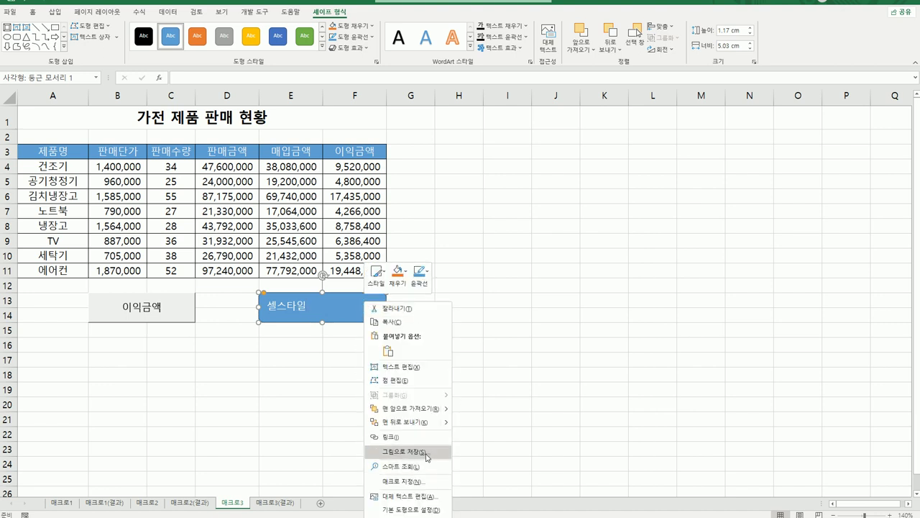
left_click(426, 483)
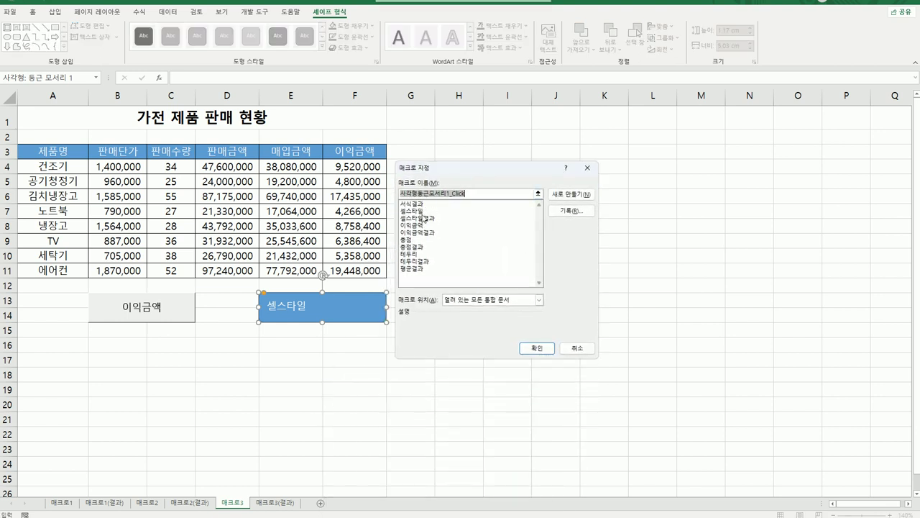
left_click(421, 211)
left_click(527, 350)
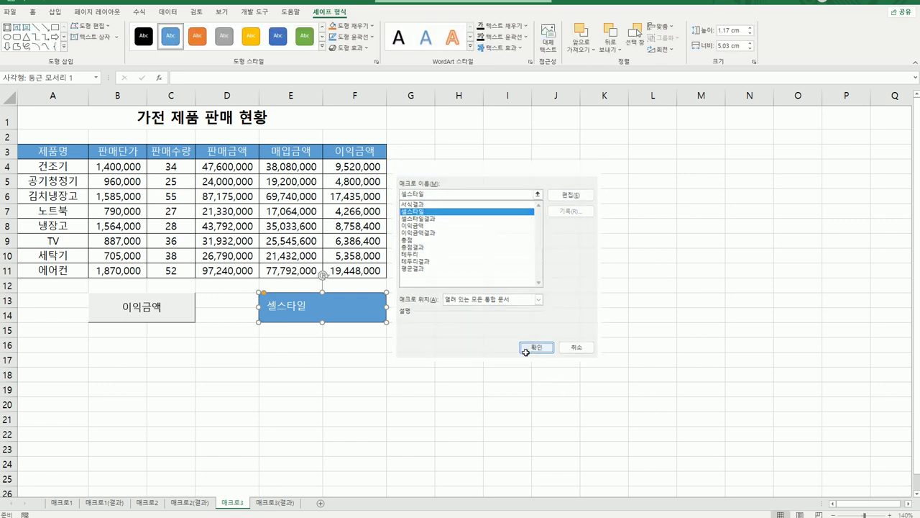
left_click(494, 375)
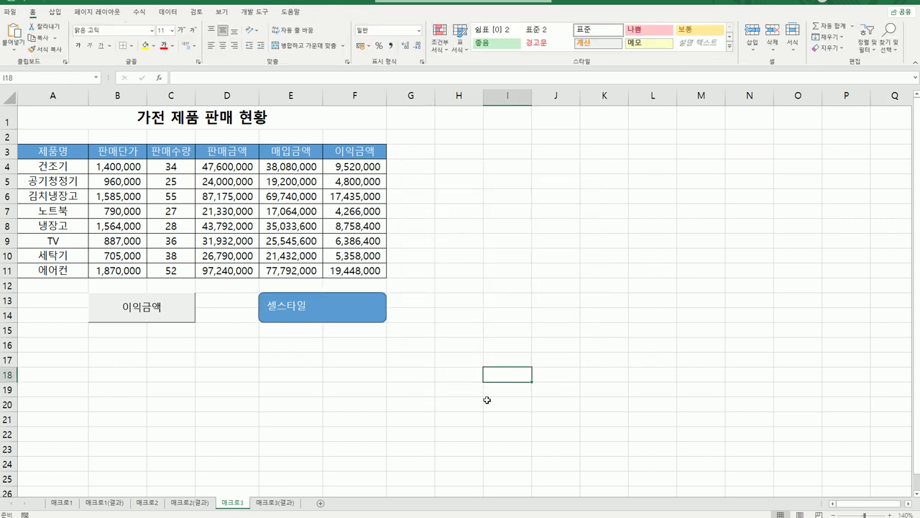
Step: Clear the profit values in F4:F11 and apply the 강조색2 cell style to the header cells A3:F3
left_click_drag(371, 167, 359, 271)
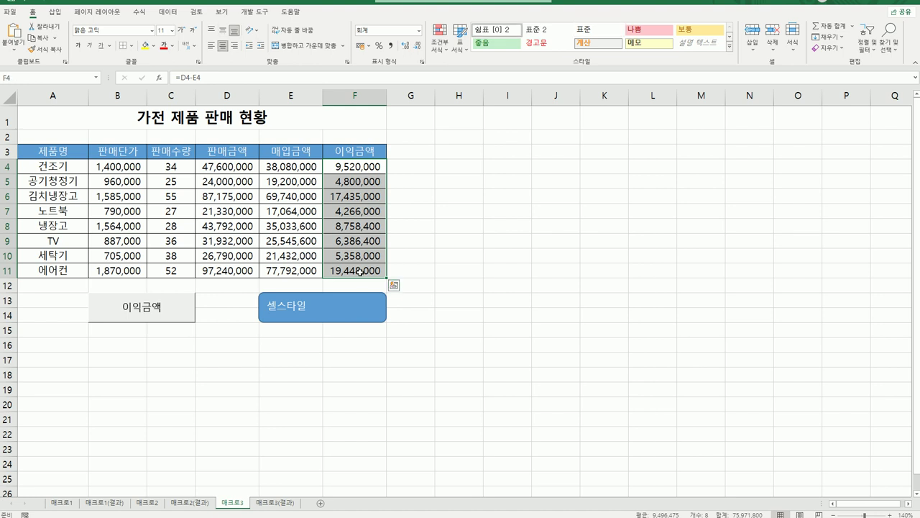
key("Delete")
left_click_drag(80, 154, 331, 154)
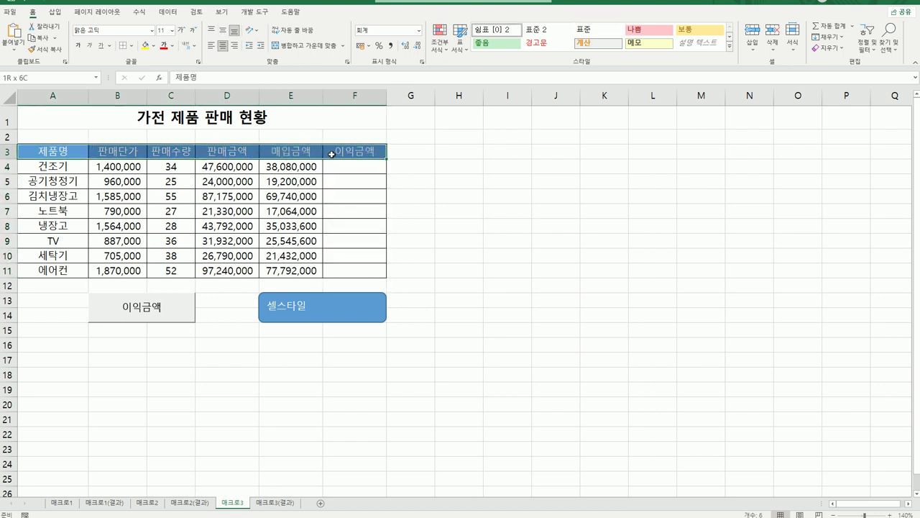
left_click(729, 47)
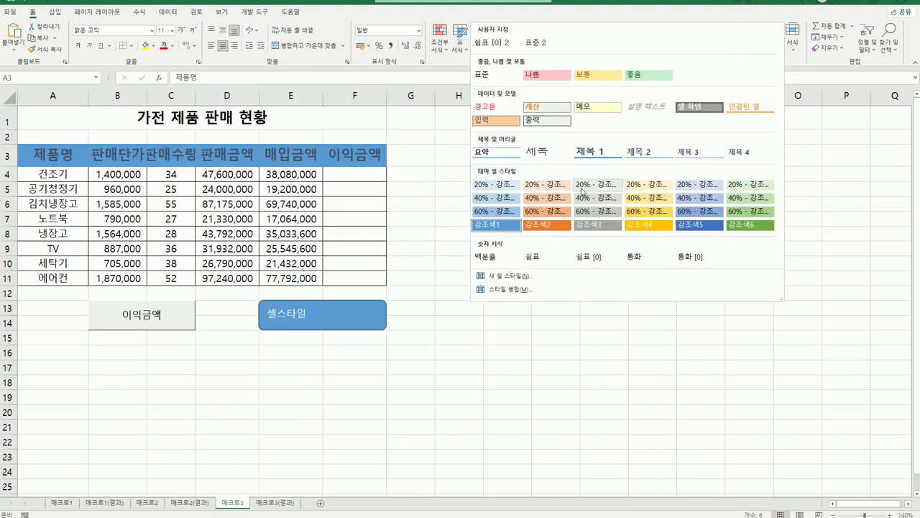
left_click(546, 225)
left_click(505, 369)
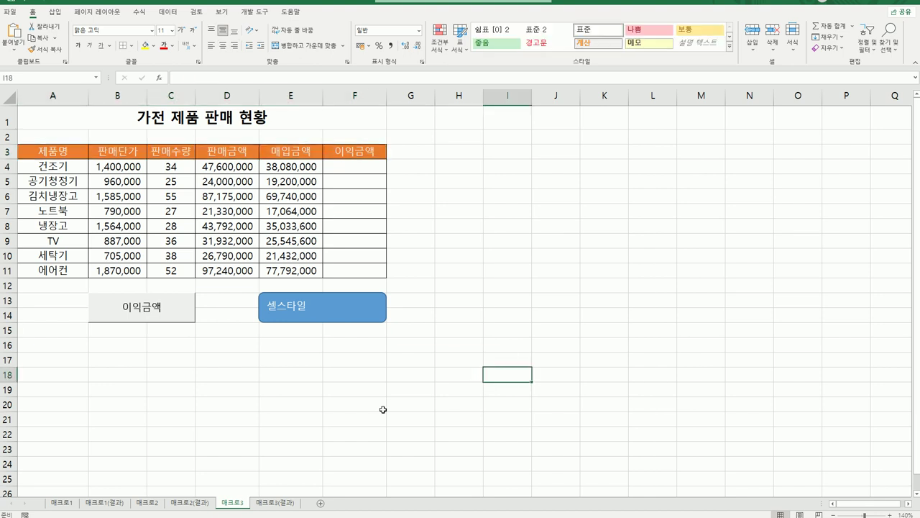
Step: Run the 이익금액 macro from its button and the 셀스타일 macro from its rounded rectangle
left_click(166, 317)
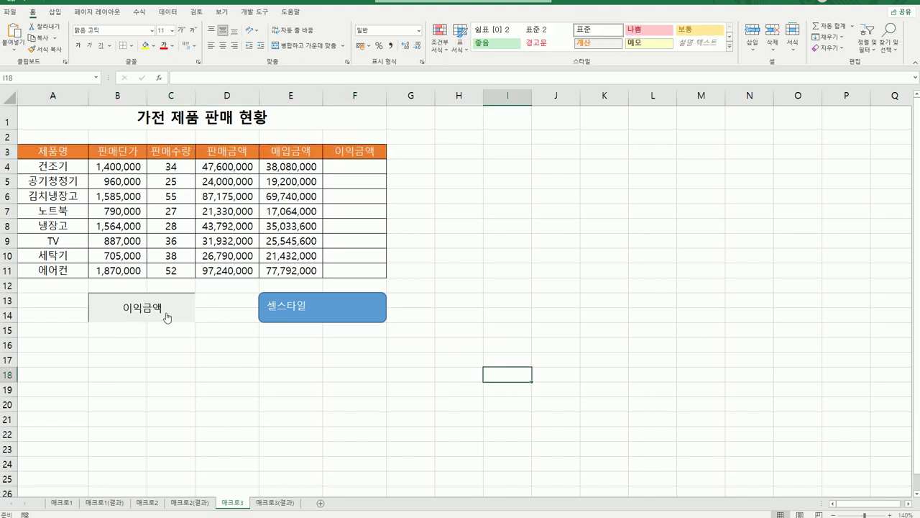
left_click(346, 321)
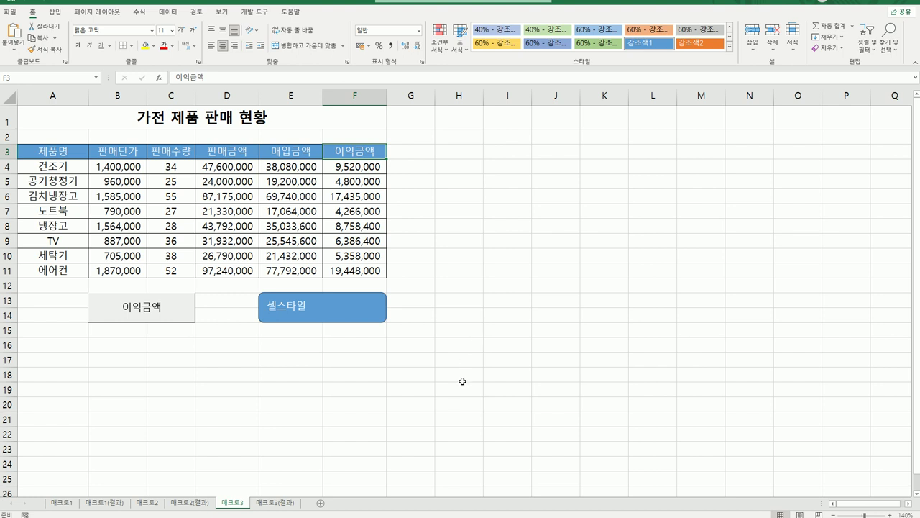
Step: Compare the 매크로3 sheet with the 매크로3(결과) sheet, ending on 매크로3
left_click(283, 506)
left_click(232, 502)
left_click(273, 503)
left_click(232, 502)
left_click(284, 507)
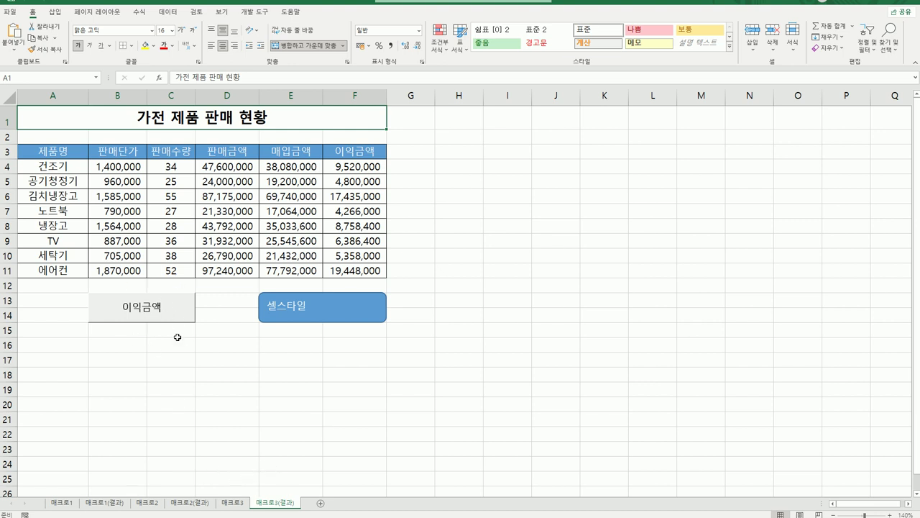
left_click(230, 503)
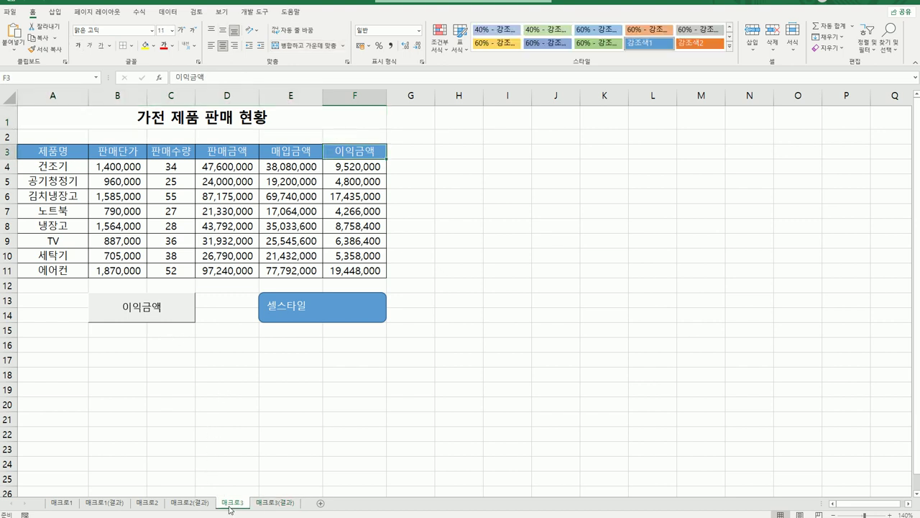
left_click(455, 362)
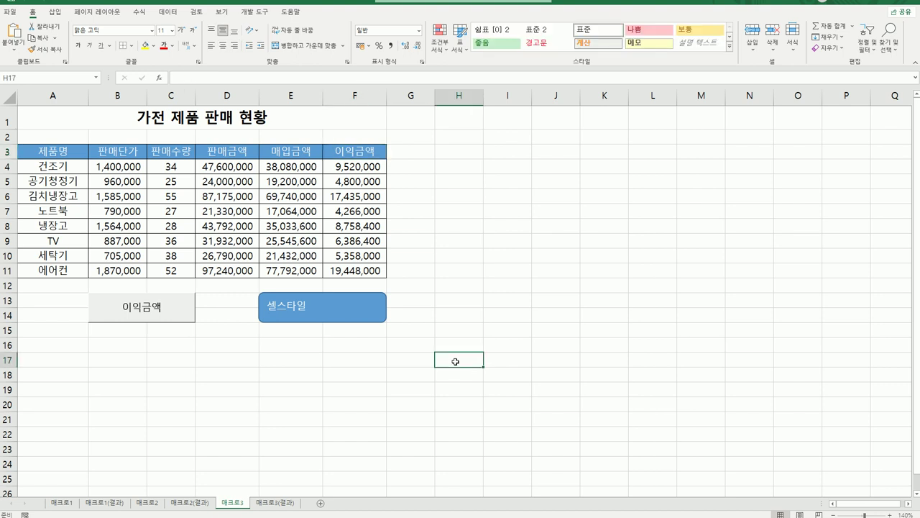